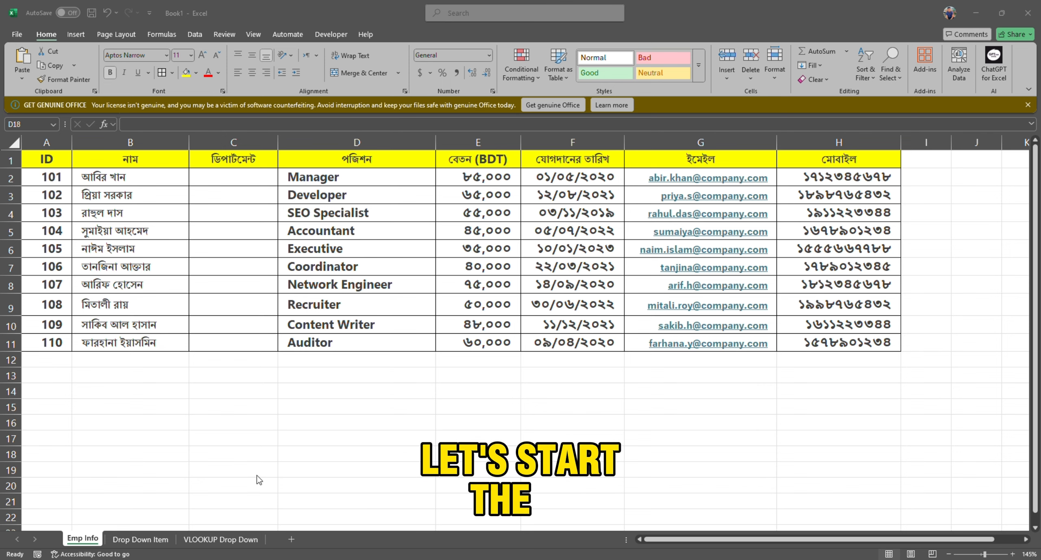
# Look through the employee table's column headers from ID to the joining date on the Emp Info sheet.
pyautogui.click(123, 484)
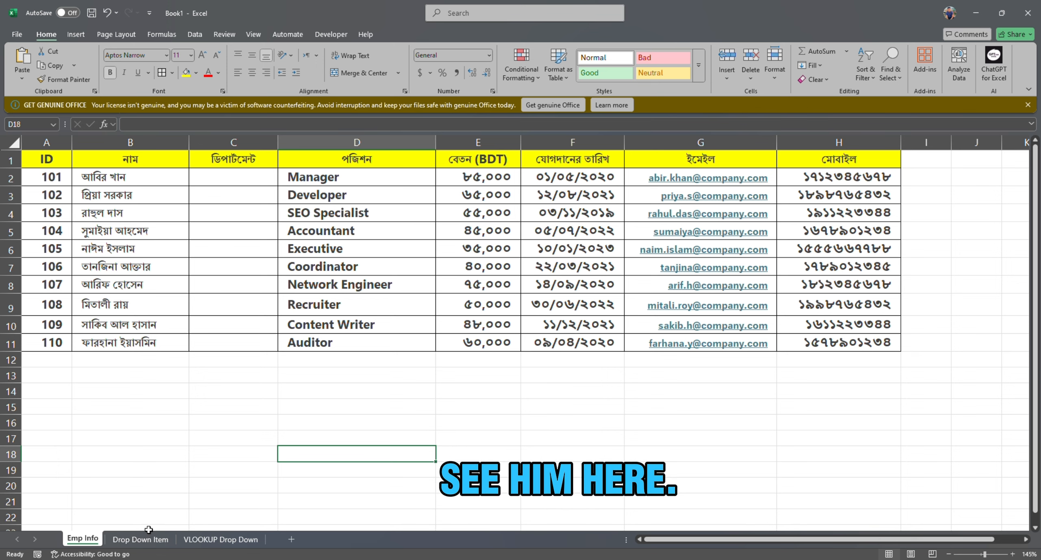
pyautogui.click(43, 155)
pyautogui.click(130, 159)
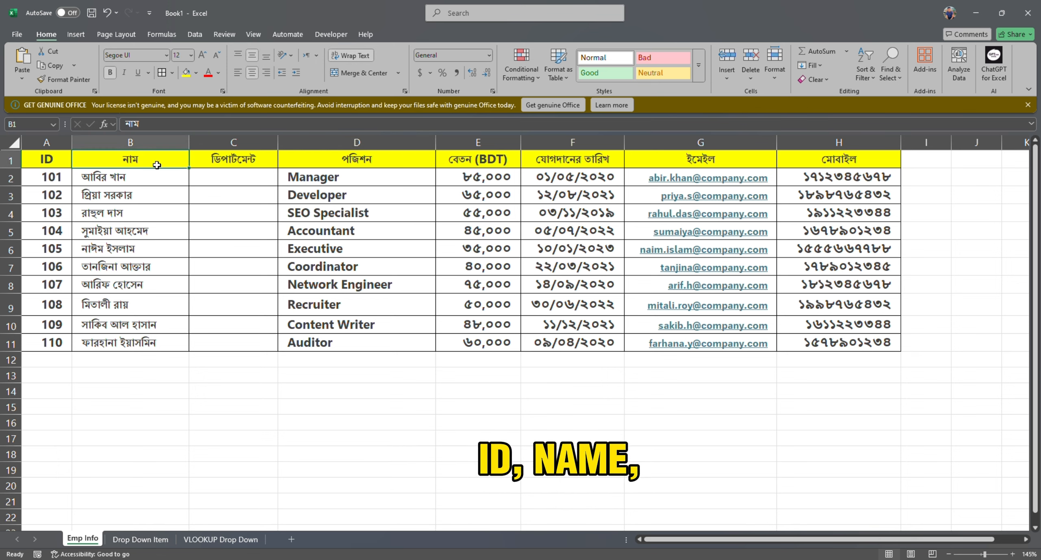
pyautogui.click(234, 159)
pyautogui.click(341, 164)
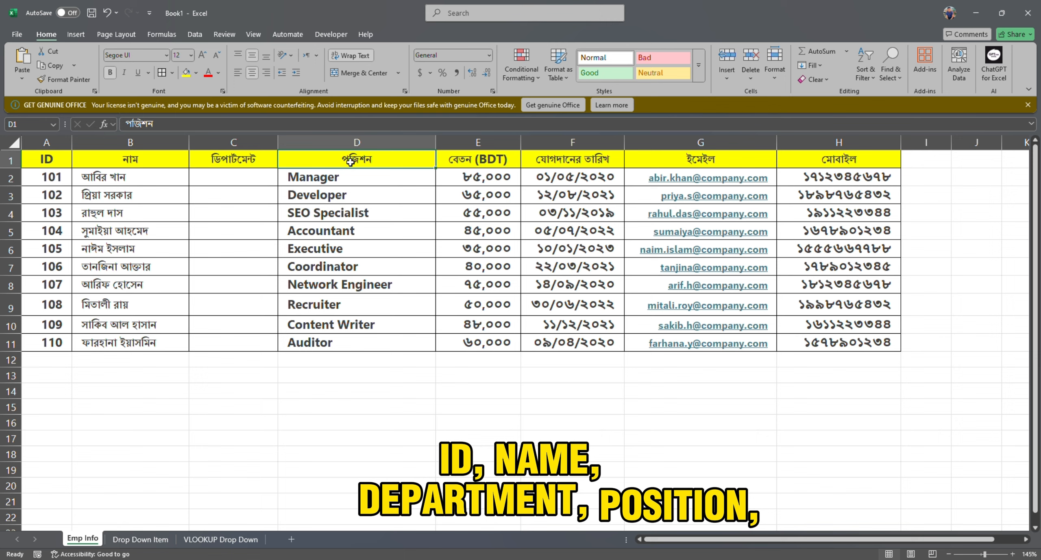
pyautogui.click(469, 164)
pyautogui.click(617, 161)
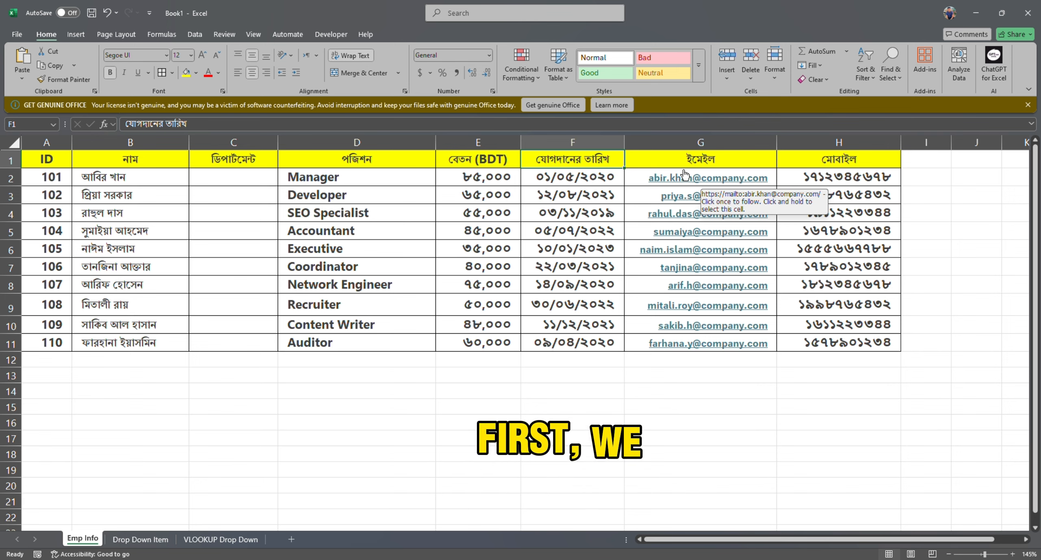
# Select the empty department cells C2:C11 and set their data validation to allow a List.
pyautogui.moveTo(224, 175); pyautogui.dragTo(256, 345)
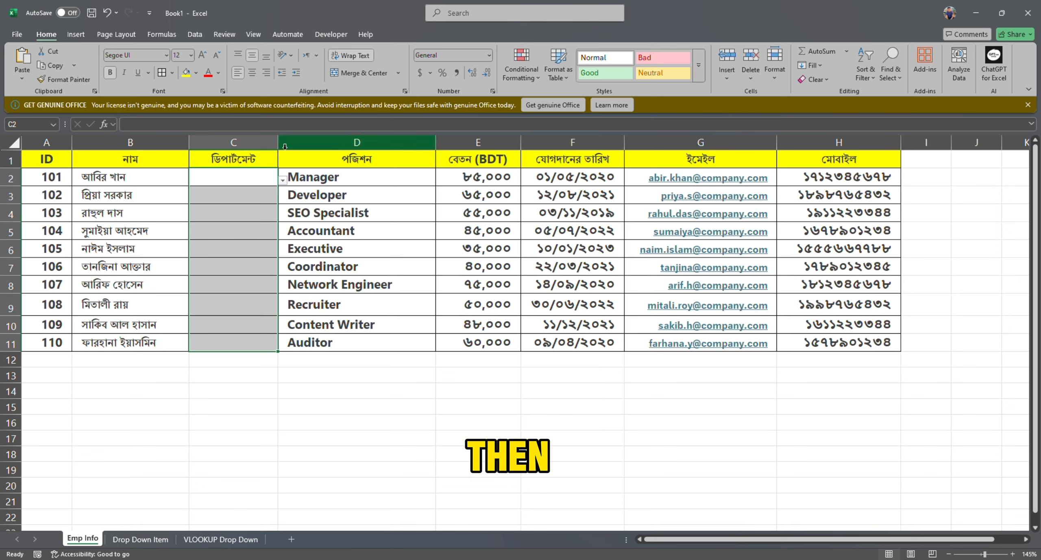
pyautogui.click(199, 36)
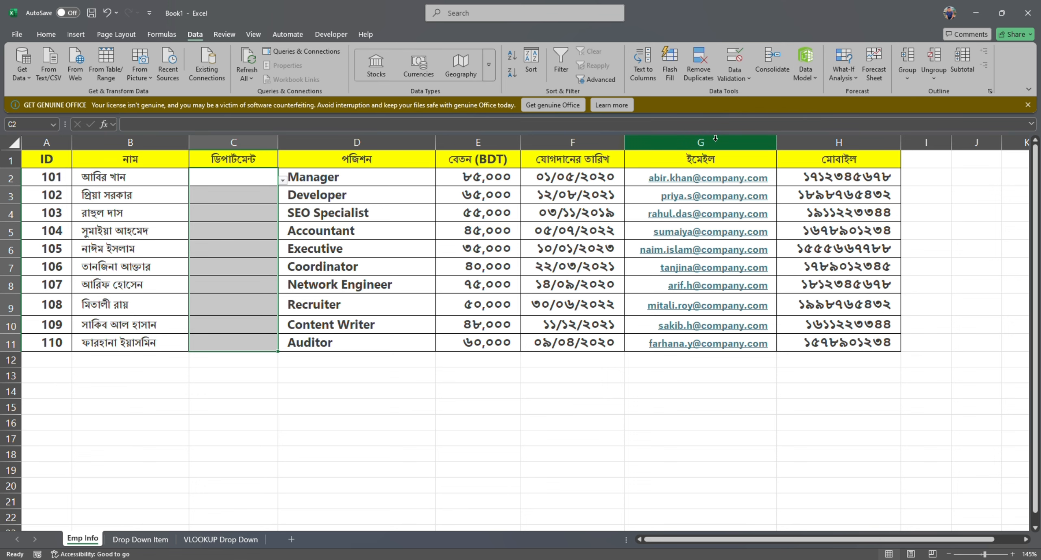
pyautogui.click(735, 59)
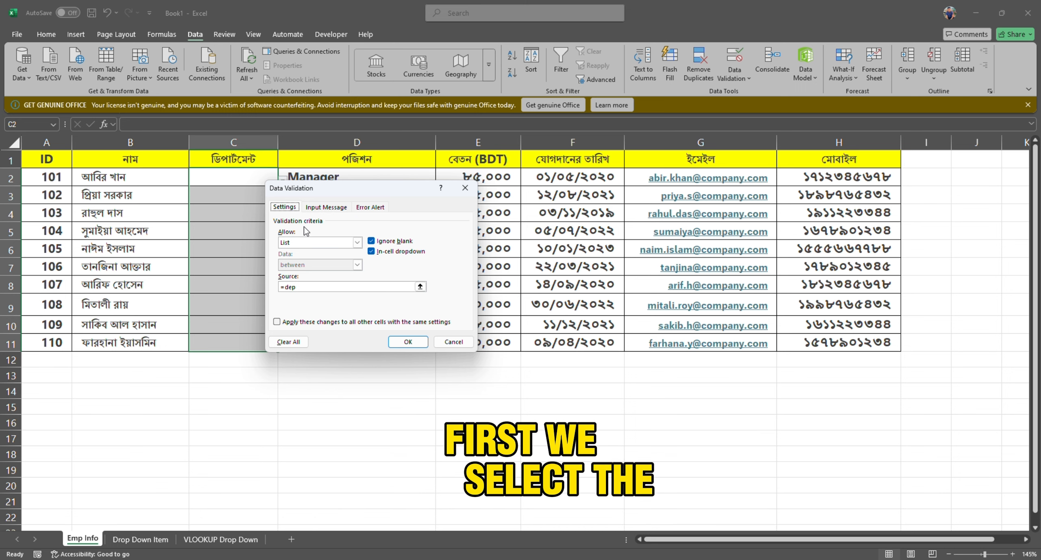
pyautogui.click(359, 243)
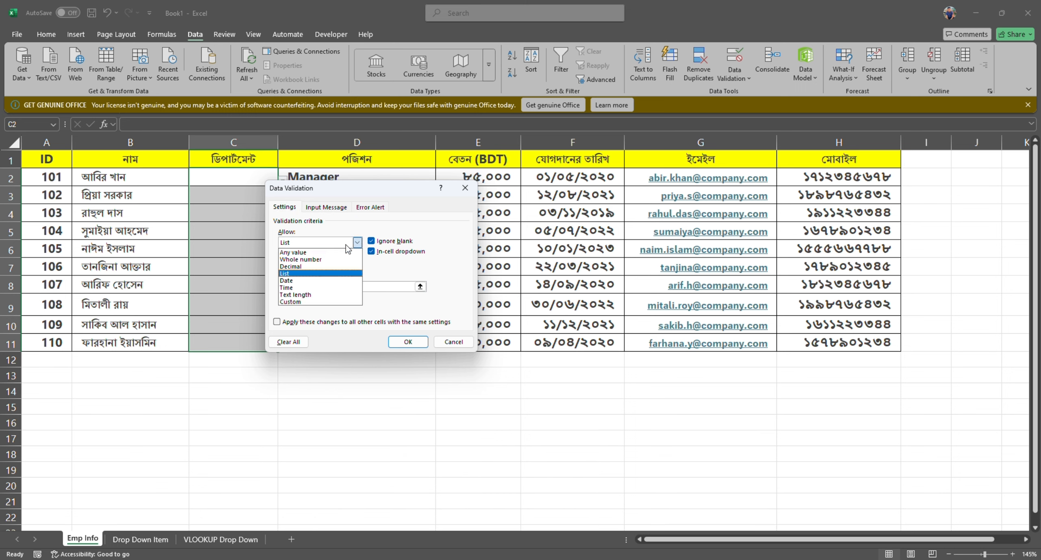
pyautogui.click(328, 252)
pyautogui.click(357, 242)
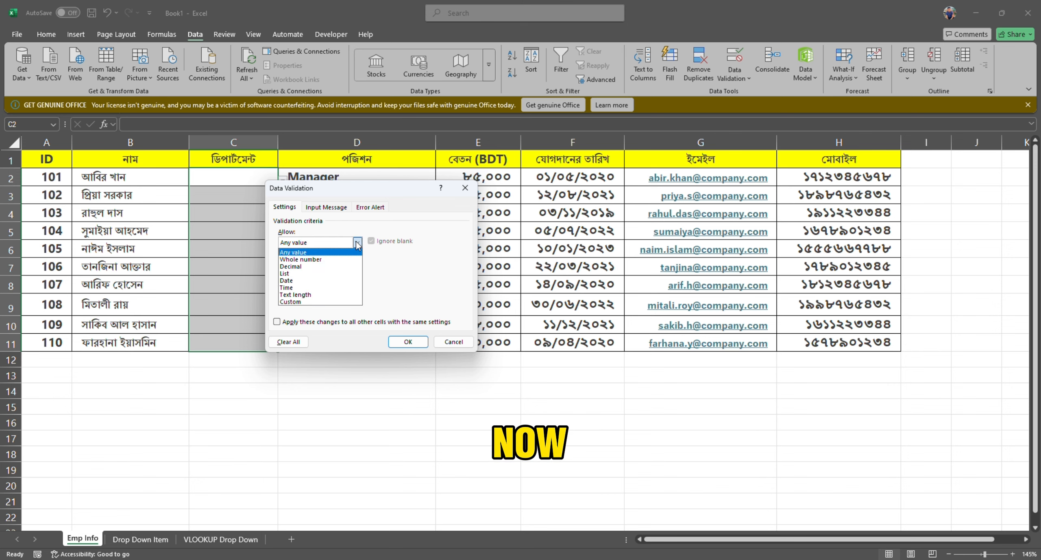
pyautogui.click(328, 275)
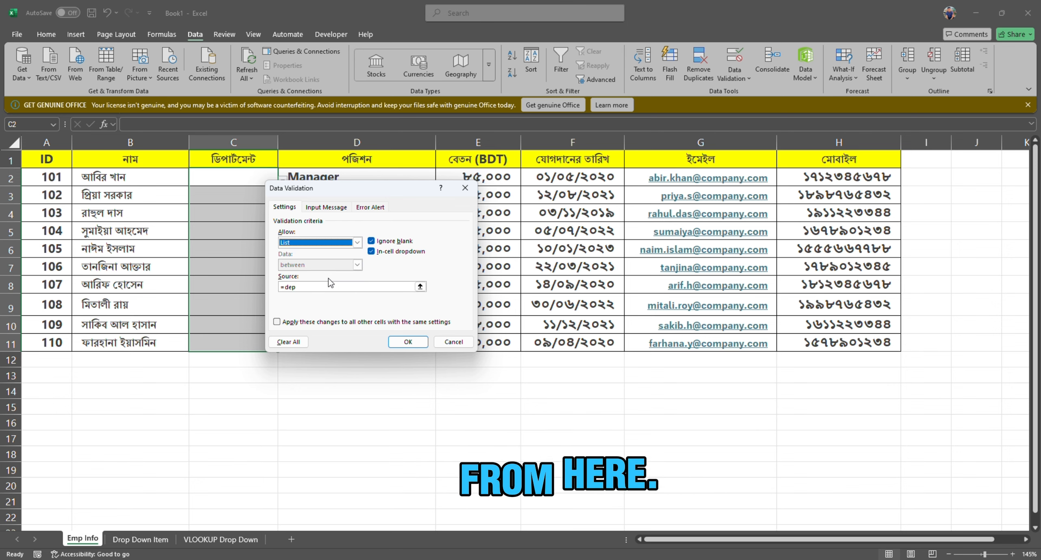
# Apply a manually written list source of "It, Sels" to C2:C11 and open the dropdown in C2 to check it.
pyautogui.click(324, 287)
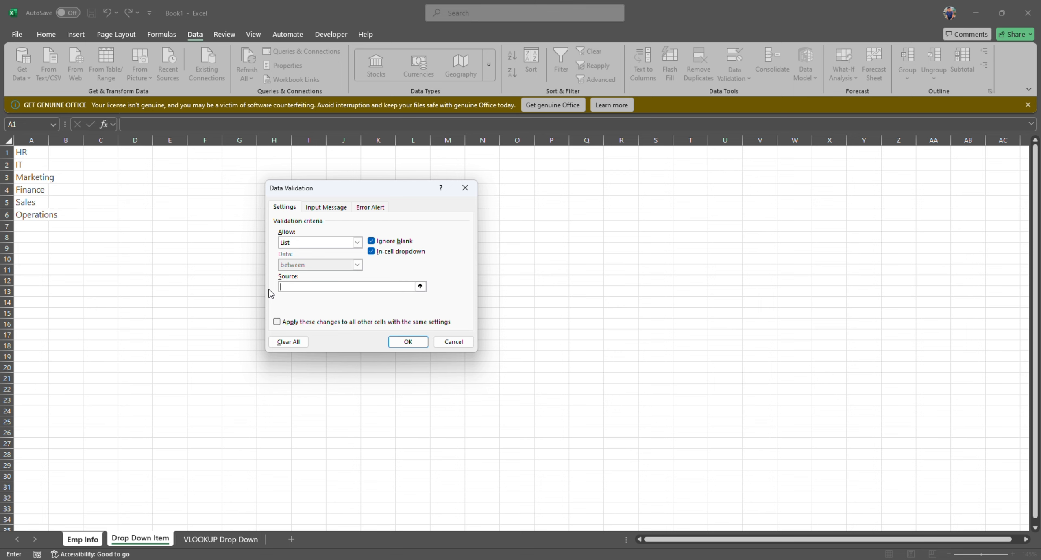
pyautogui.click(83, 539)
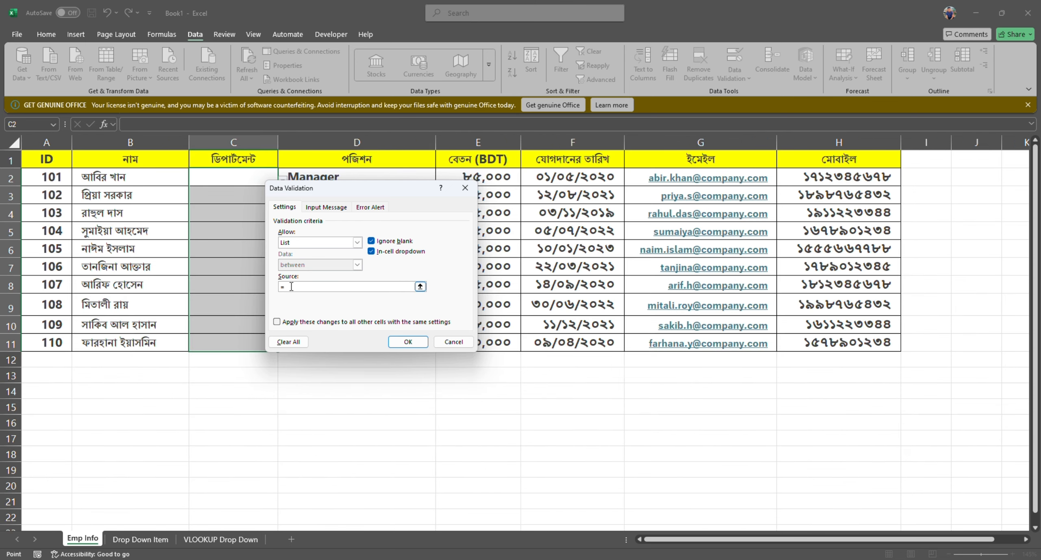
pyautogui.press('BackSpace')
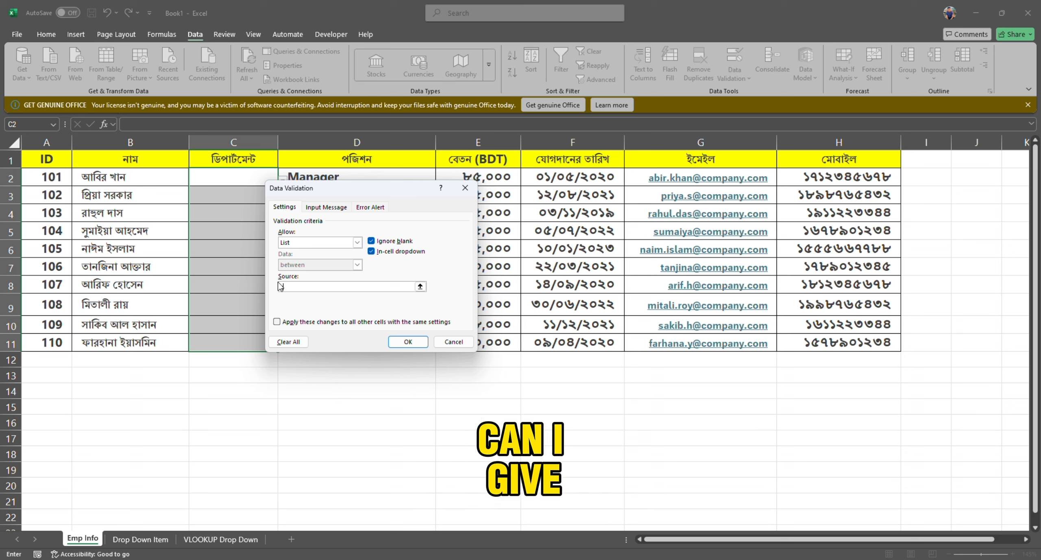
pyautogui.write('হি')
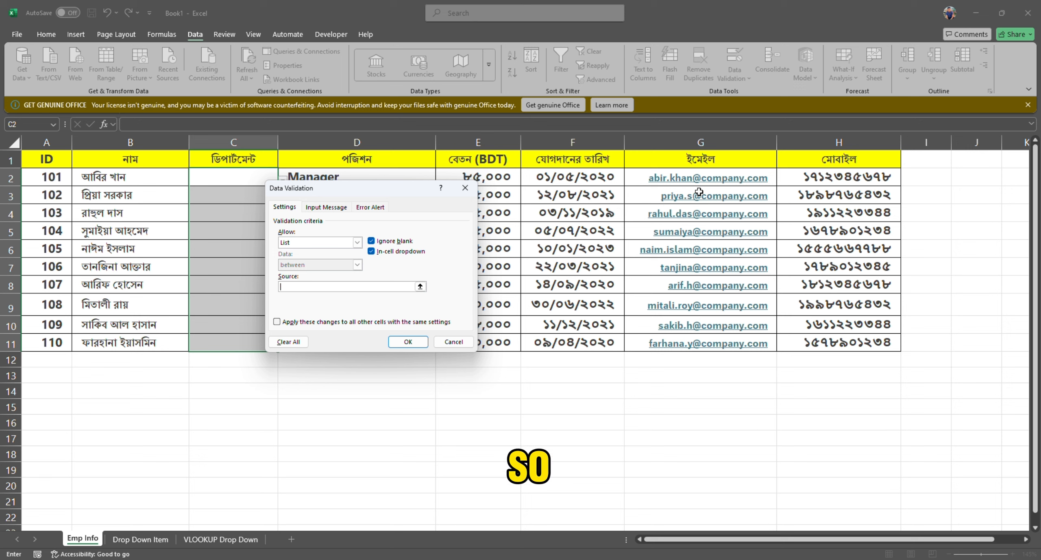
pyautogui.write('It,')
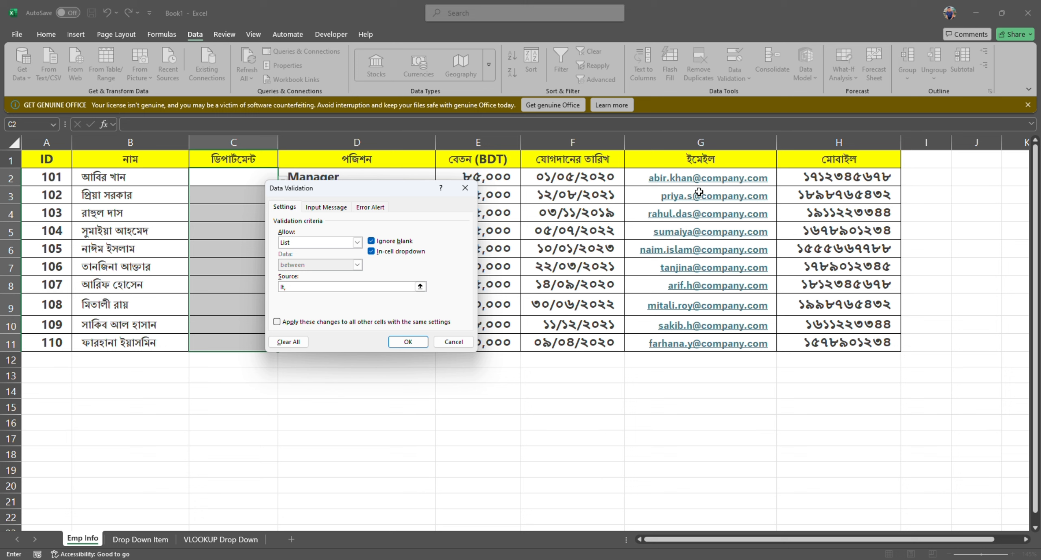
pyautogui.write(' Sels')
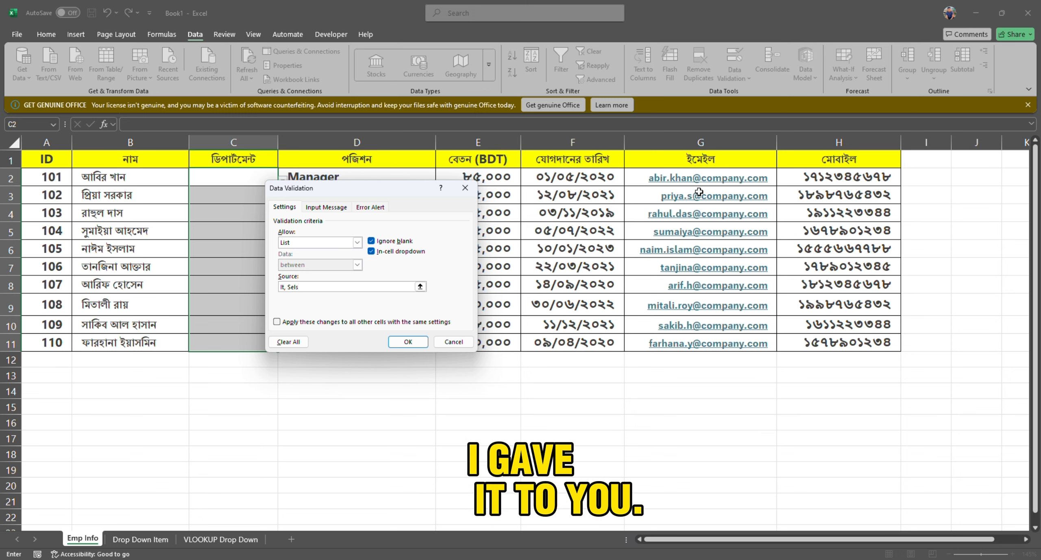
pyautogui.press('Return')
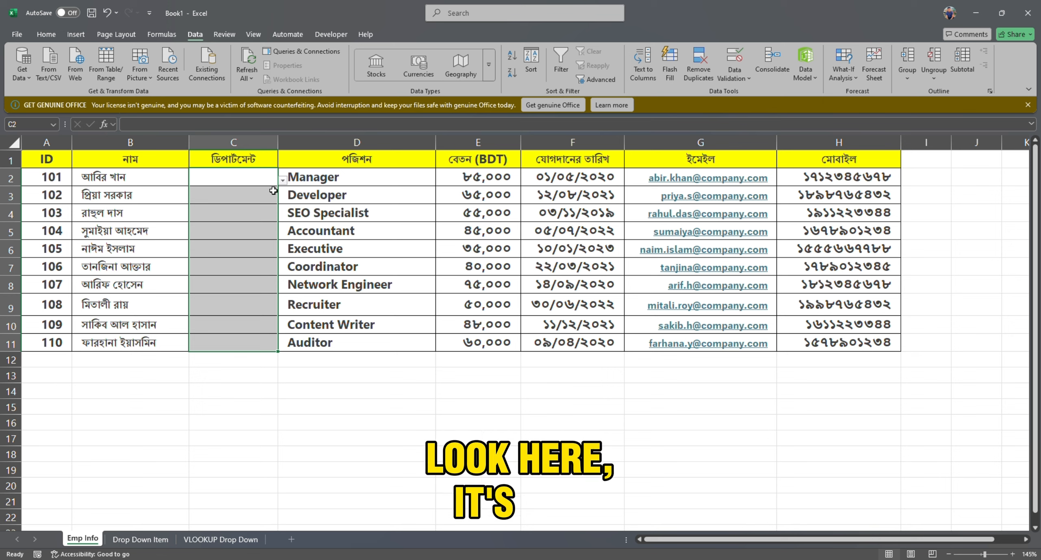
pyautogui.click(282, 180)
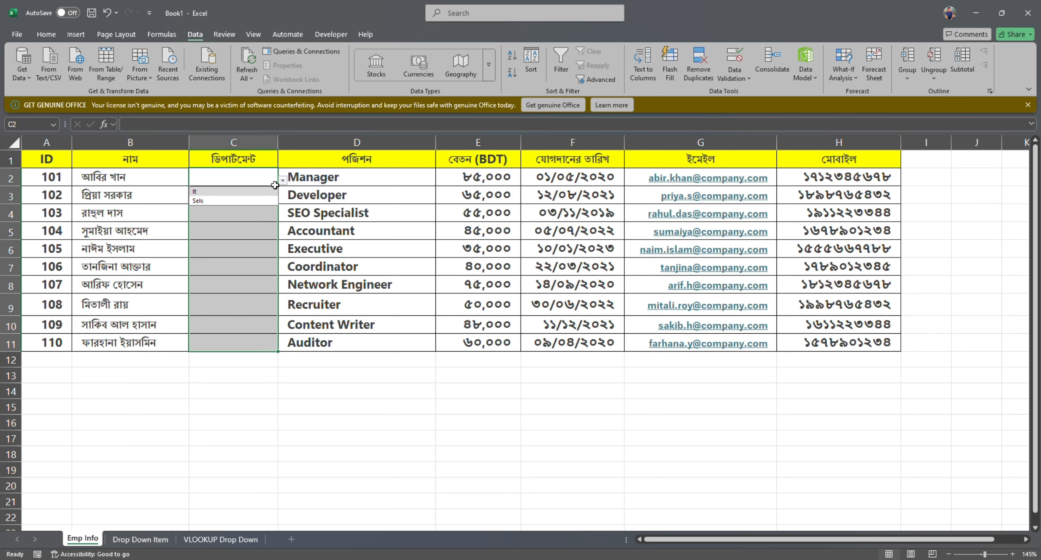
# Clear all data validation settings from the department cells C2:C11.
pyautogui.click(734, 70)
pyautogui.click(759, 94)
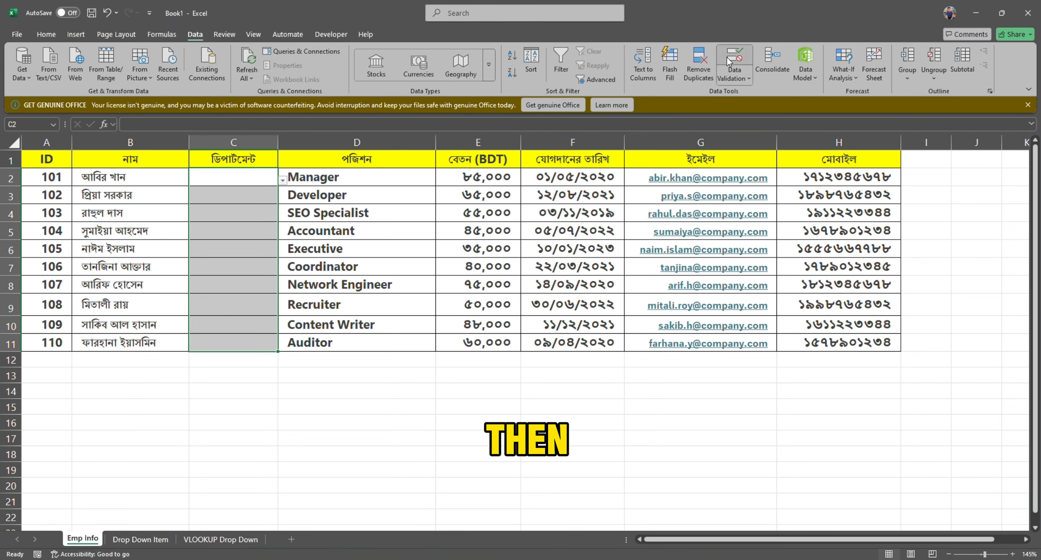
pyautogui.click(277, 322)
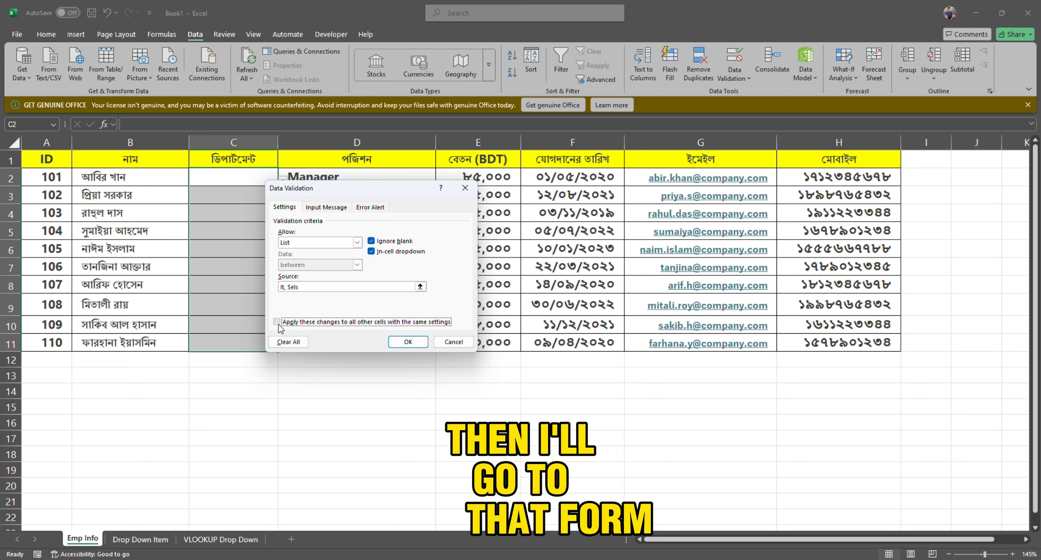
pyautogui.click(287, 342)
pyautogui.click(402, 342)
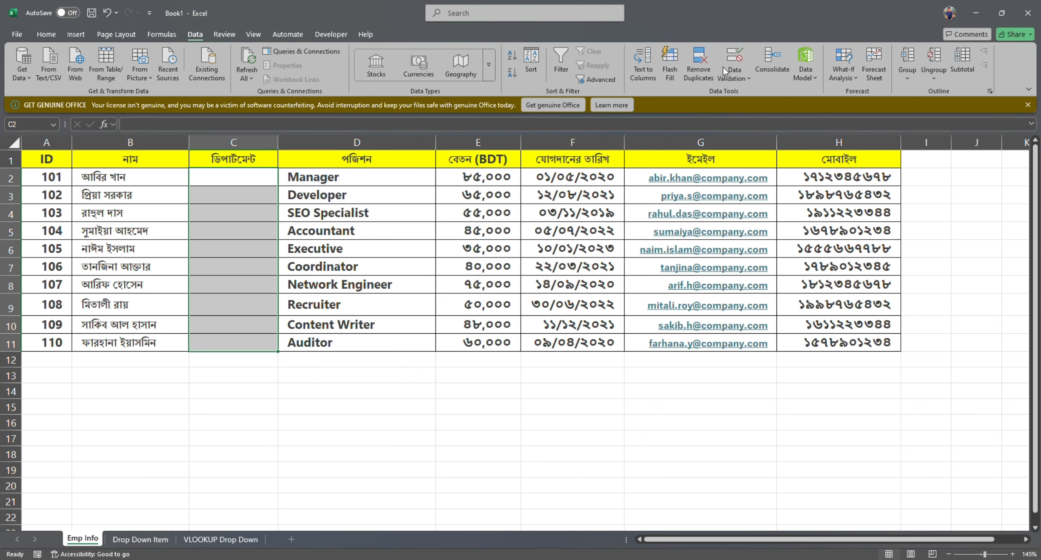
# Set the validation of C2:C11 to a List with column A of the Drop Down Item sheet (=Dept) as source.
pyautogui.click(736, 65)
pyautogui.click(336, 244)
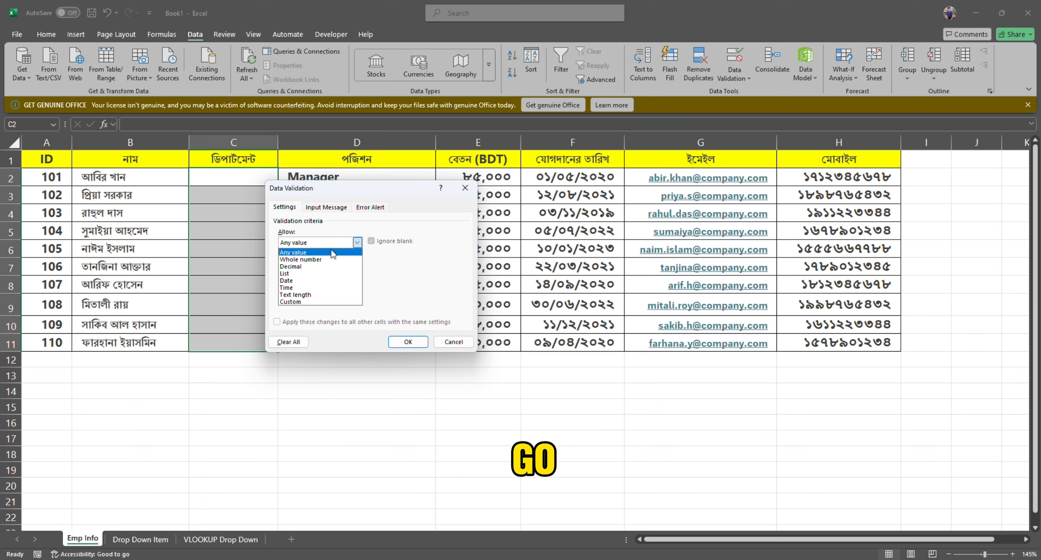
pyautogui.click(334, 274)
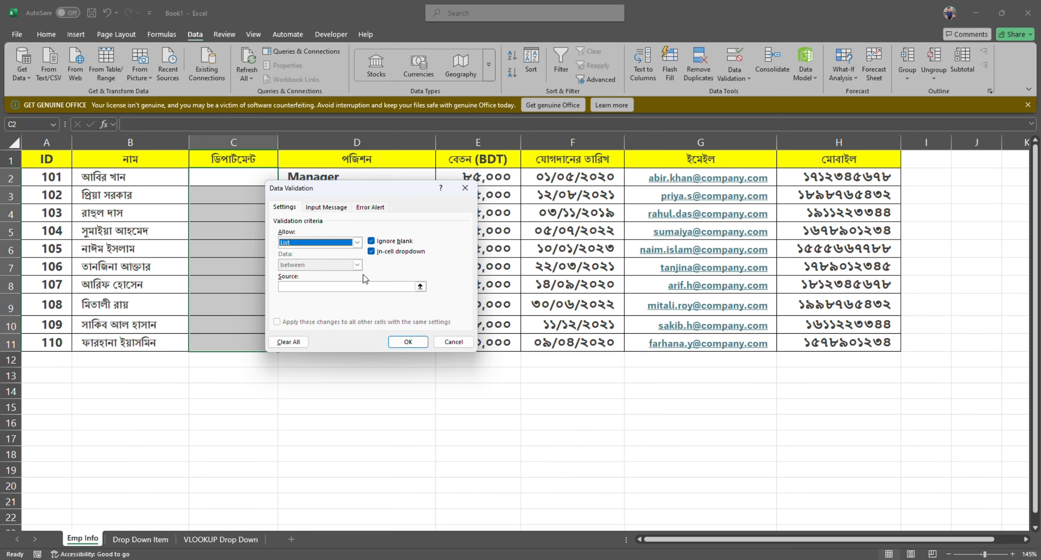
pyautogui.click(353, 288)
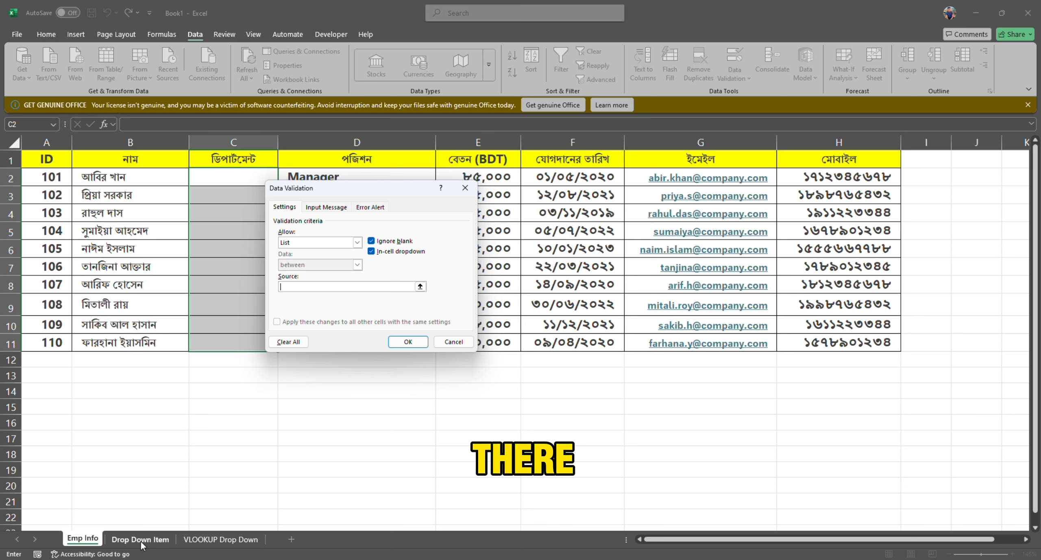
pyautogui.click(140, 539)
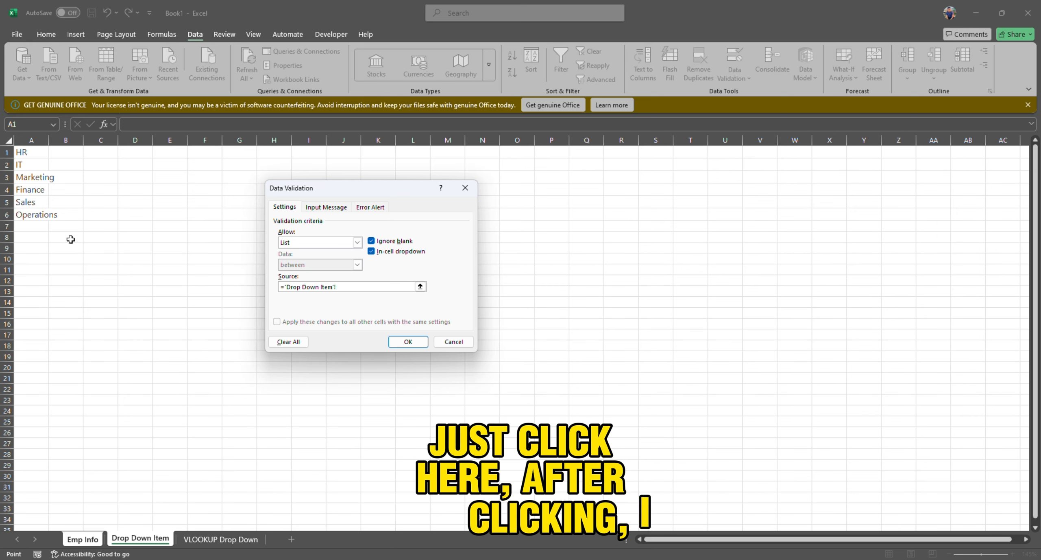
pyautogui.click(33, 140)
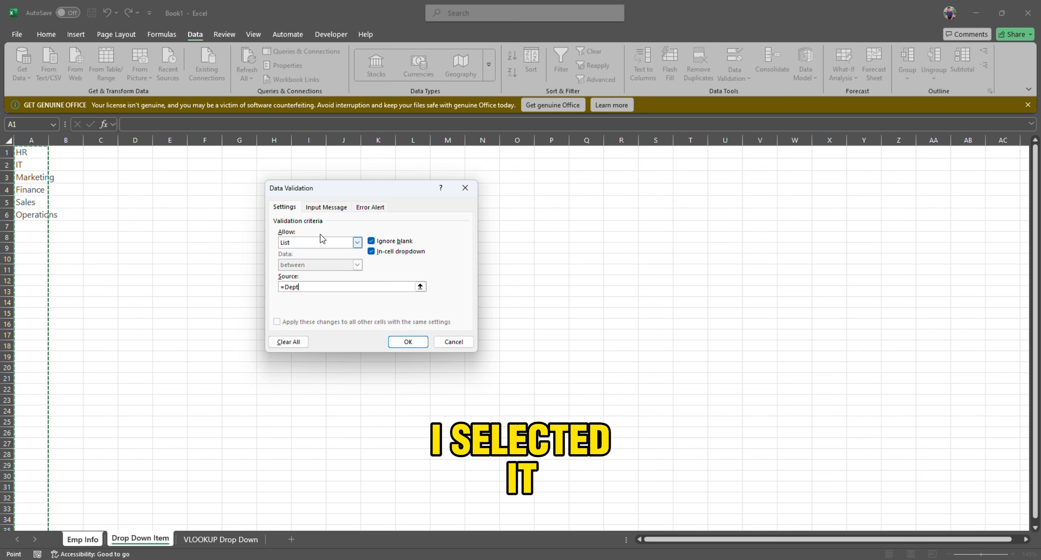
# Add an input message titled "Enter Dep" reading "Choose from drop down menu", keep the Stop error alert, and apply the validation.
pyautogui.click(315, 208)
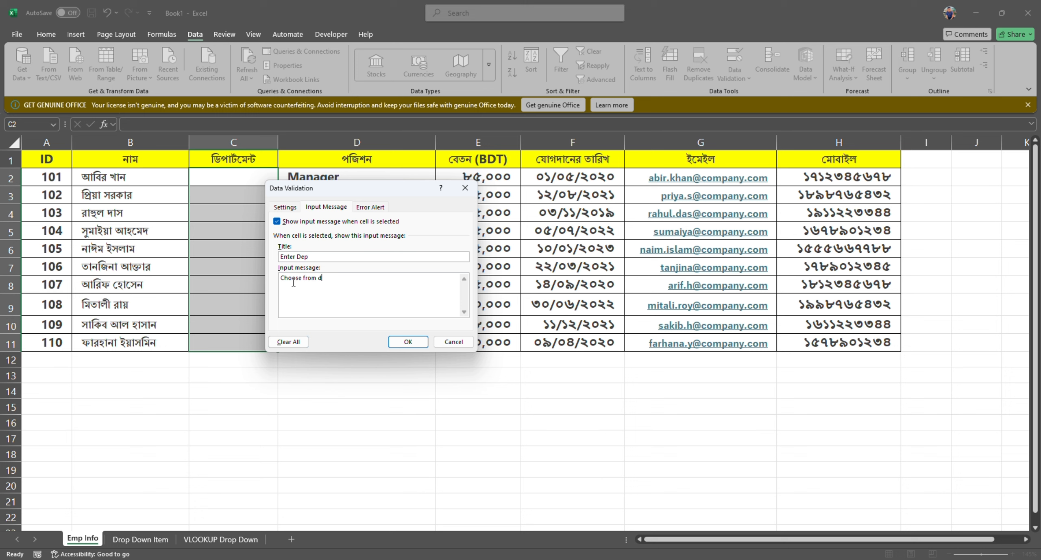
pyautogui.write('u')
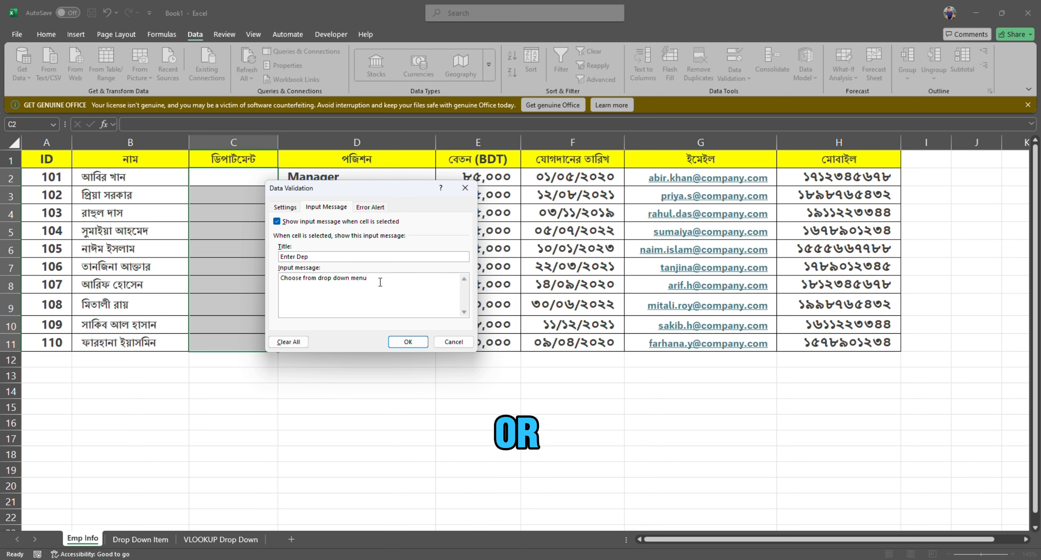
pyautogui.moveTo(381, 282); pyautogui.dragTo(283, 279)
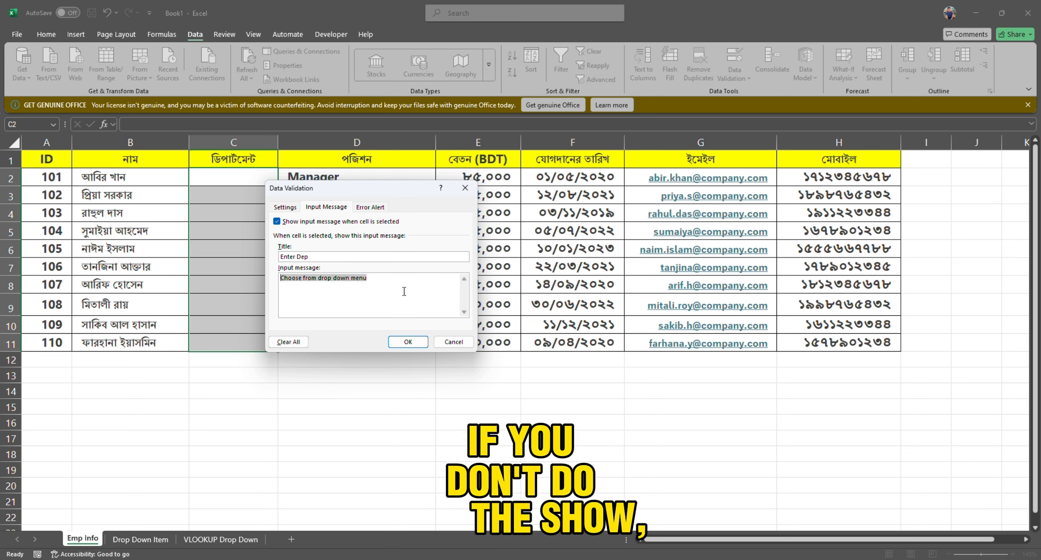
pyautogui.click(378, 277)
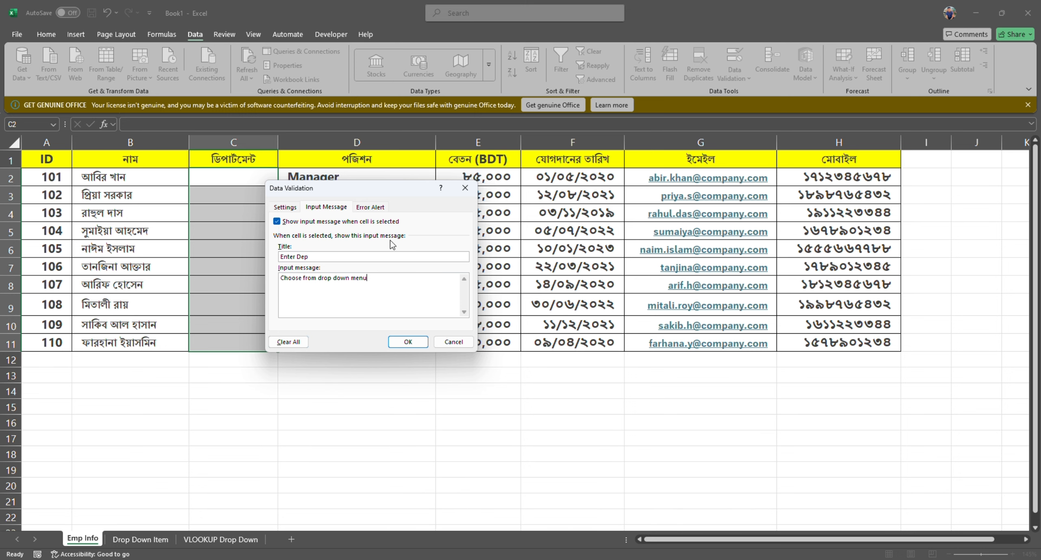
pyautogui.click(370, 208)
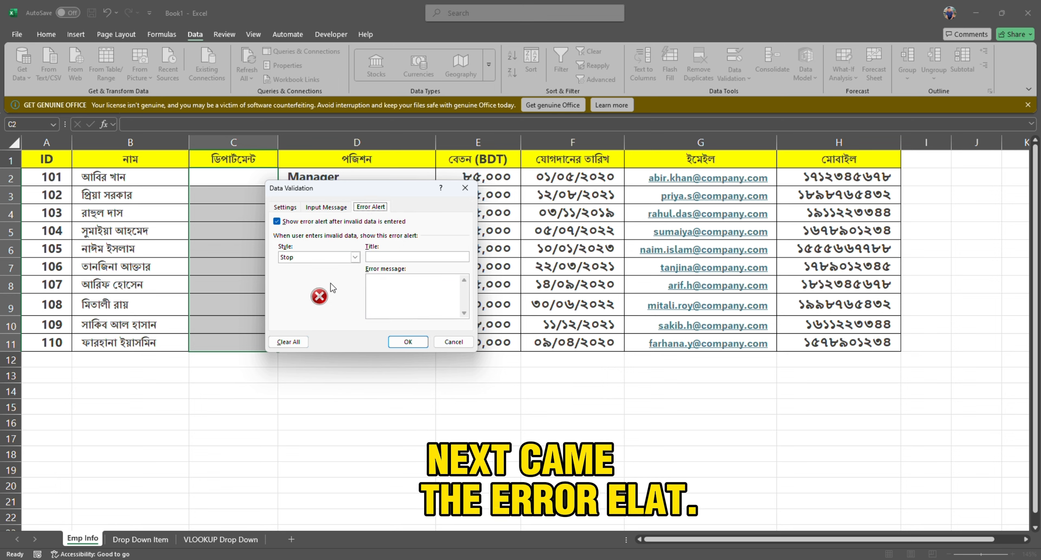
pyautogui.click(408, 341)
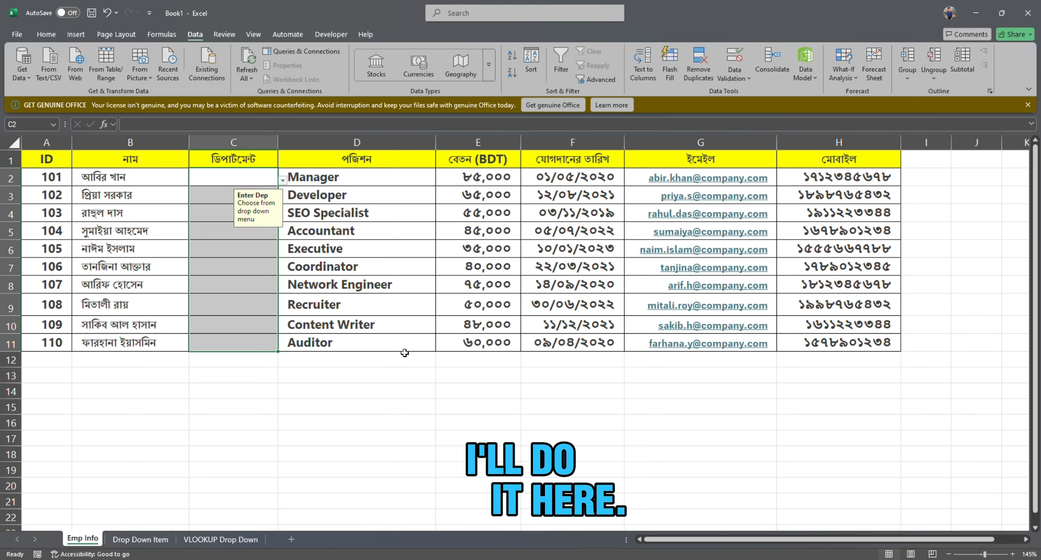
# Check the input message and the list of department choices in cell C2.
pyautogui.click(237, 378)
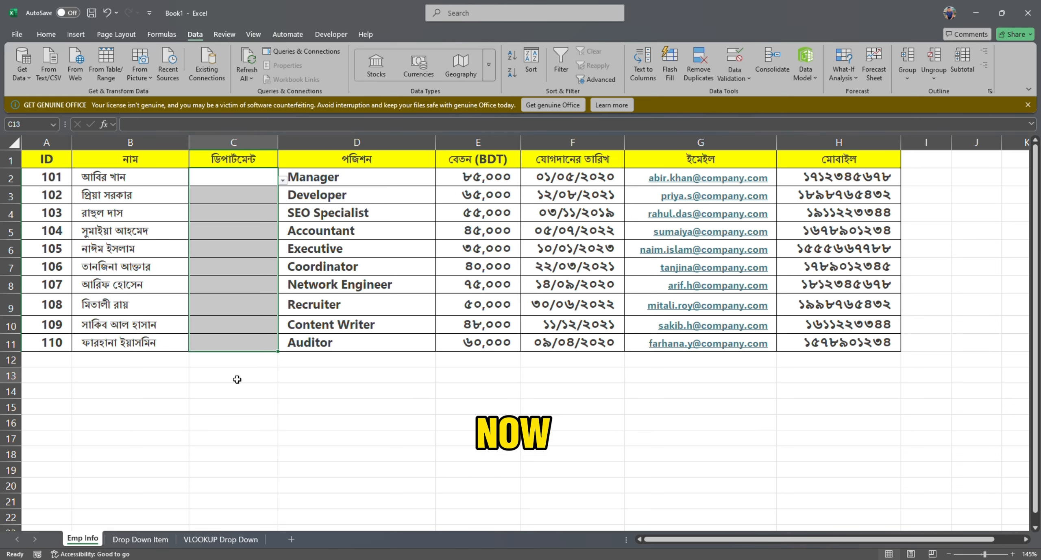
pyautogui.click(243, 179)
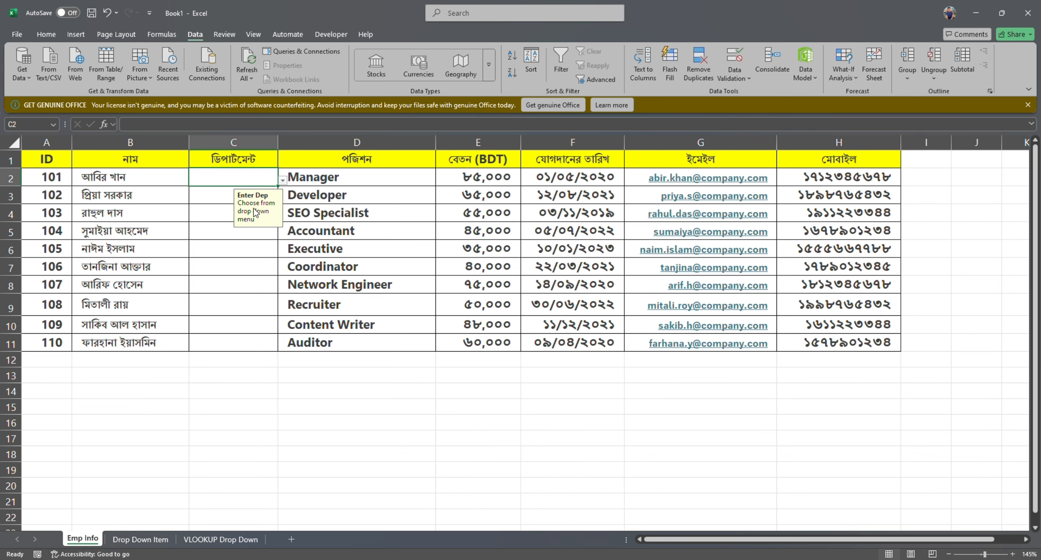
pyautogui.click(283, 179)
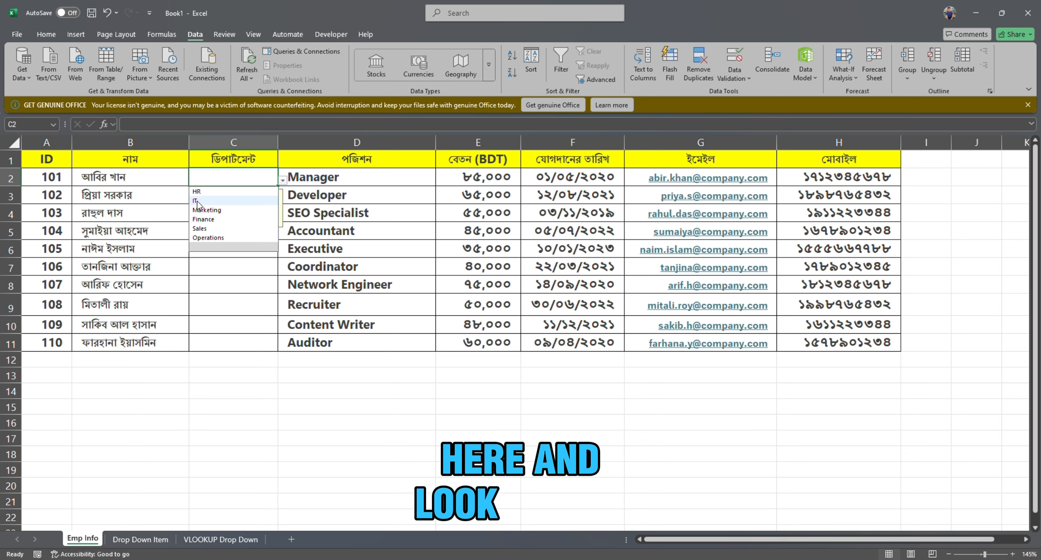
# Choose Sales from the department dropdown for both cells C2 and C3.
pyautogui.click(206, 229)
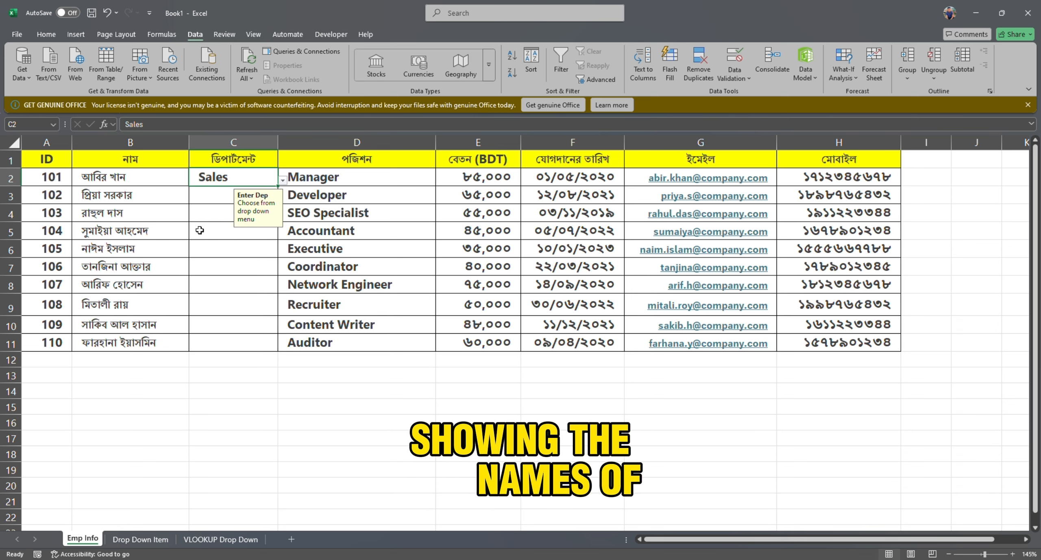
pyautogui.click(217, 197)
pyautogui.click(288, 198)
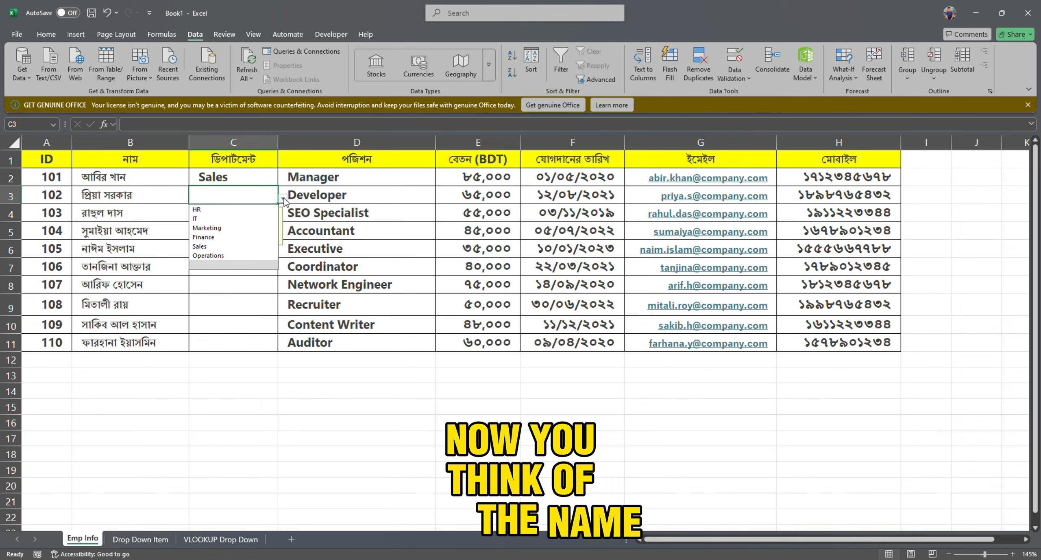
pyautogui.click(209, 244)
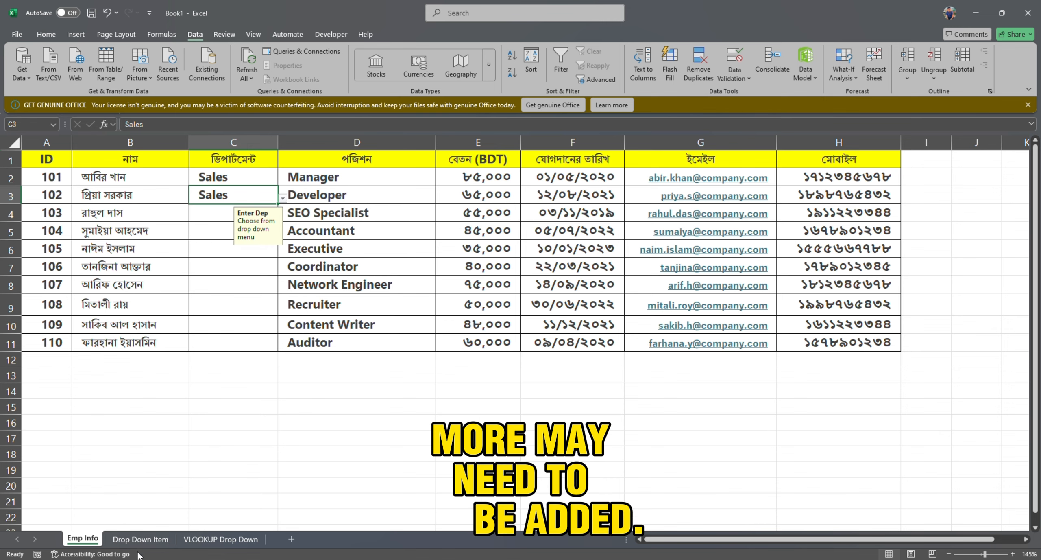
# Add "Data Entry" in cell A7 of the Drop Down Item sheet, below the existing departments.
pyautogui.click(139, 538)
pyautogui.click(24, 227)
pyautogui.write('Data Entry')
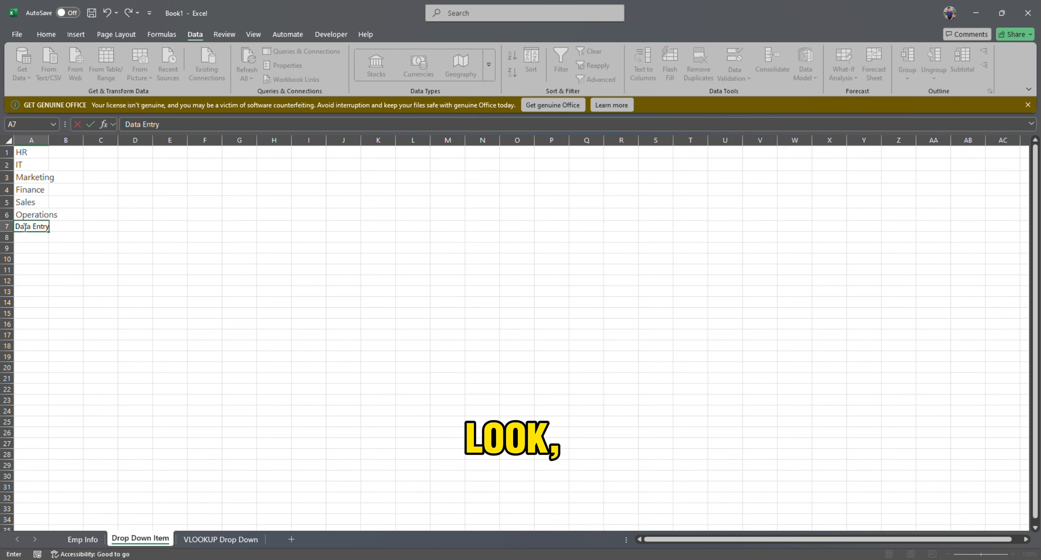
pyautogui.press('Return')
# Choose Data Entry from the department dropdown in cell C4 of the Emp Info sheet.
pyautogui.click(82, 539)
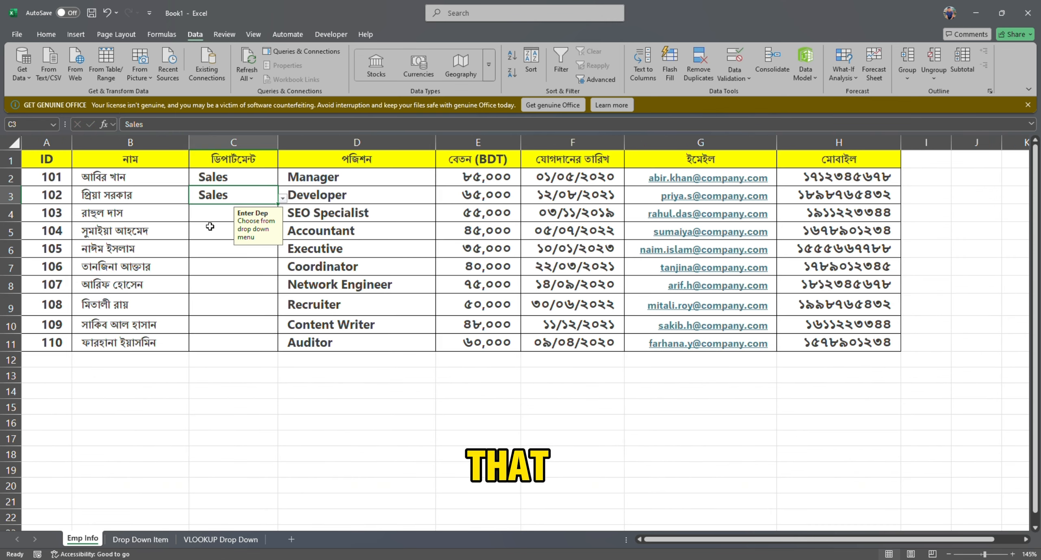
pyautogui.click(269, 217)
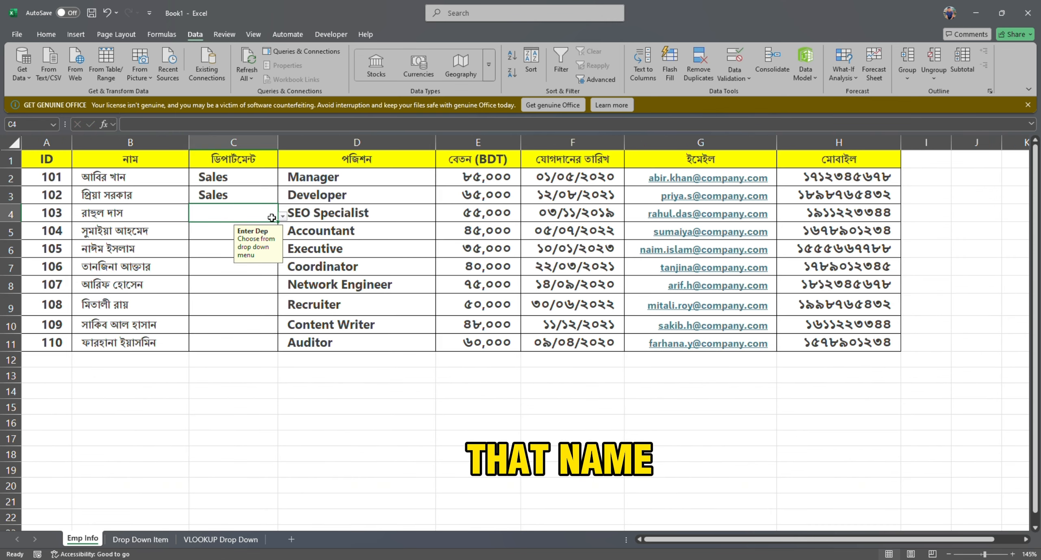
pyautogui.click(281, 218)
pyautogui.click(219, 295)
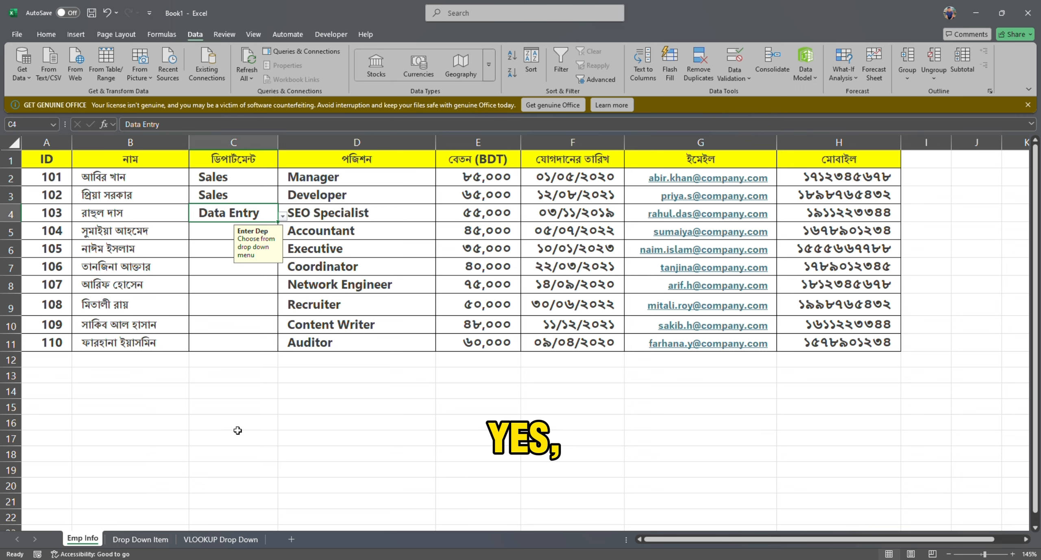
# Name the department range A1:A7 on the Drop Down Item sheet "Dep".
pyautogui.click(140, 539)
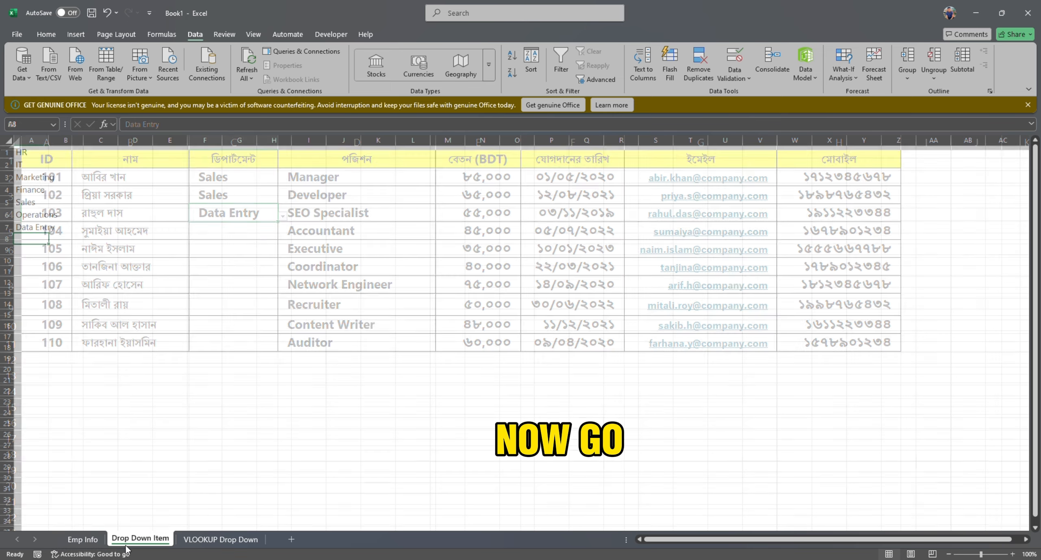
pyautogui.moveTo(20, 152); pyautogui.dragTo(37, 222)
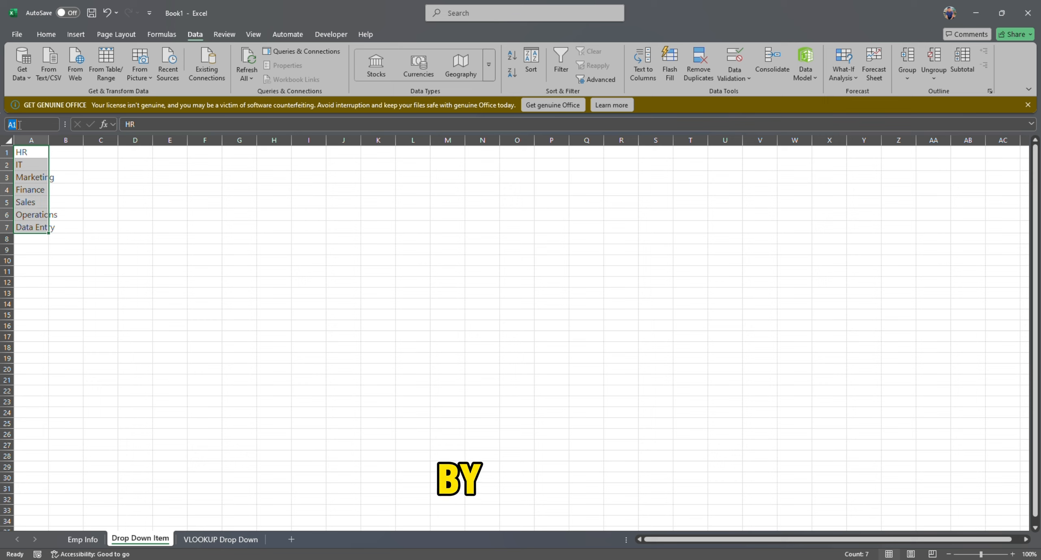
pyautogui.click(20, 125)
pyautogui.write('Dep')
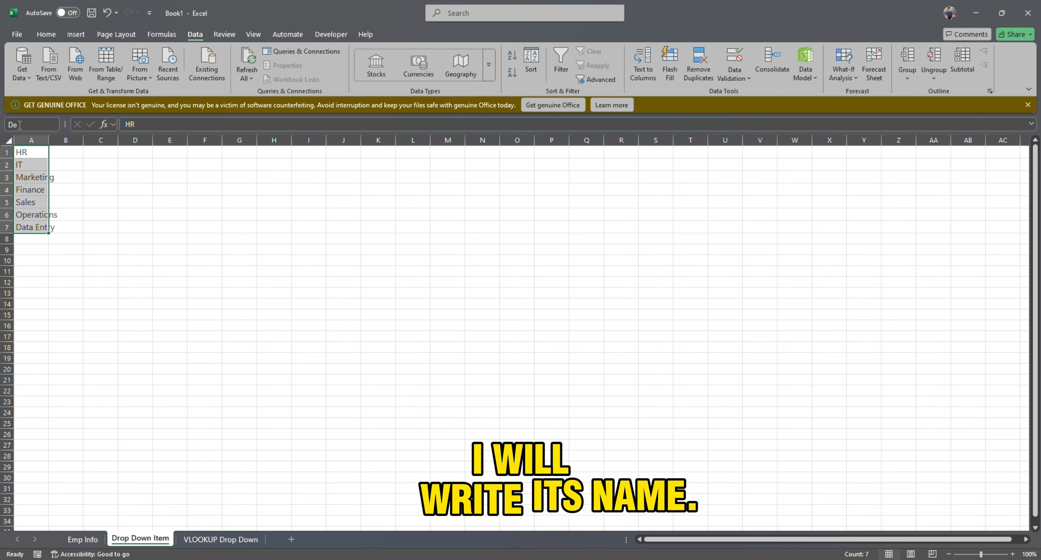
pyautogui.click(32, 246)
# Clear all data validation from C2:C11 on the Emp Info sheet and delete the department entries there.
pyautogui.click(84, 539)
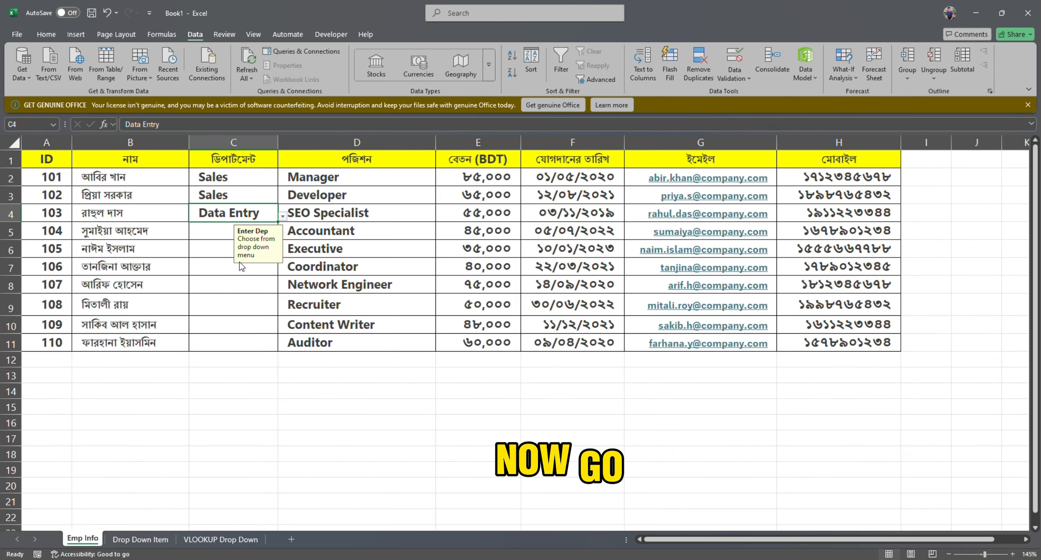
pyautogui.moveTo(211, 172); pyautogui.dragTo(230, 346)
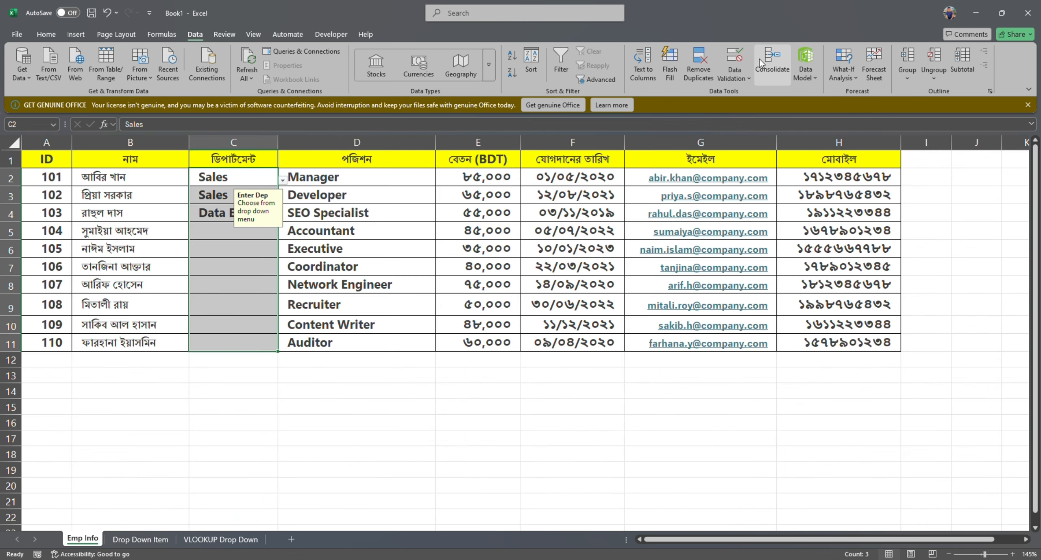
pyautogui.click(736, 57)
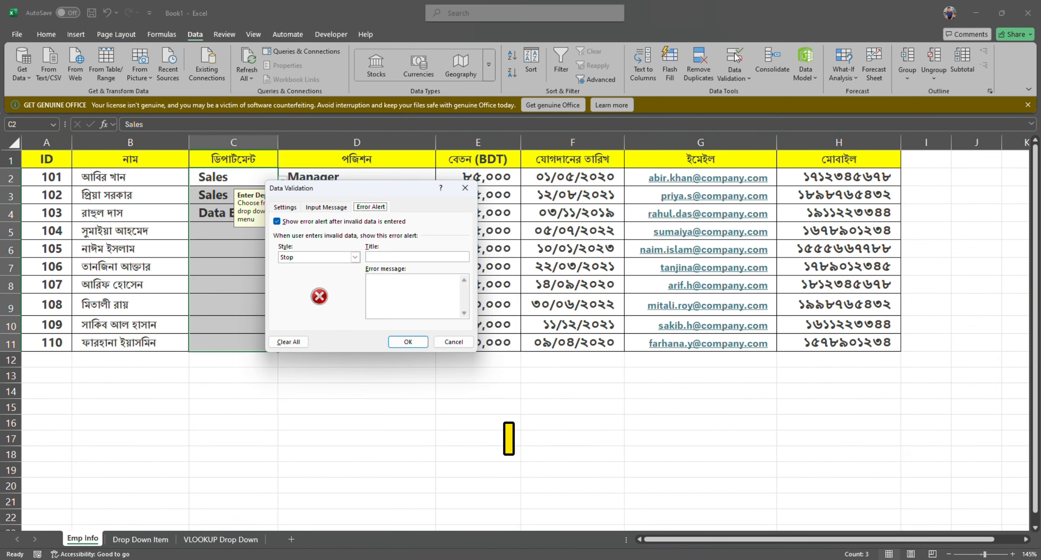
pyautogui.click(288, 341)
pyautogui.click(408, 343)
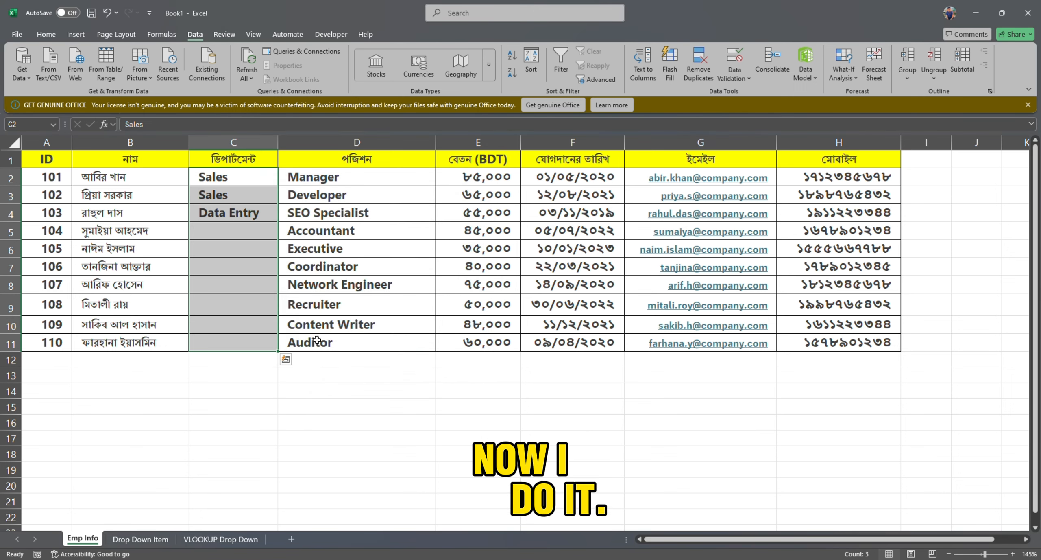
pyautogui.press('Delete')
pyautogui.click(244, 285)
# Apply List validation to the department cells C2:C11 with the named range =dep as its source.
pyautogui.moveTo(230, 176); pyautogui.dragTo(247, 339)
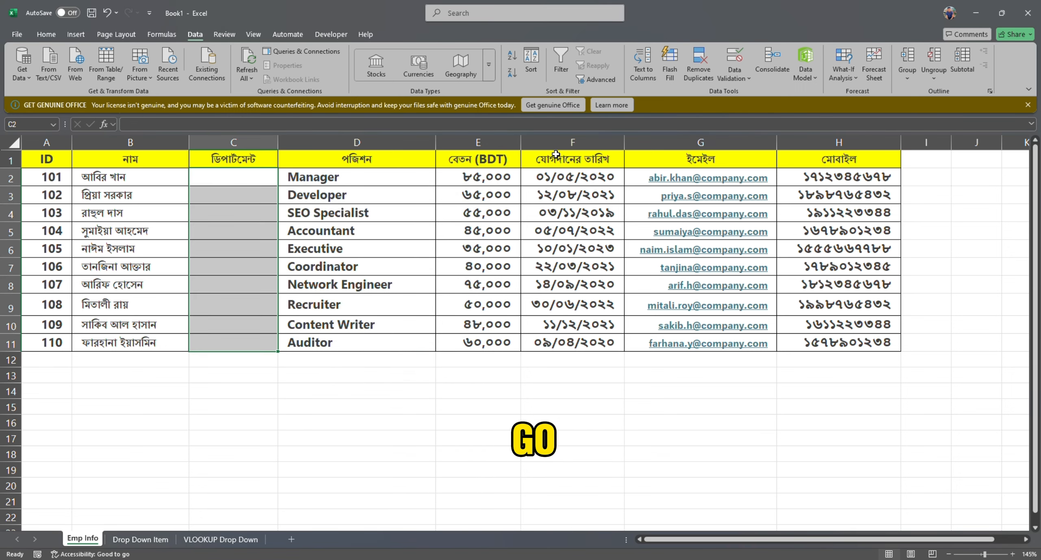
pyautogui.click(731, 56)
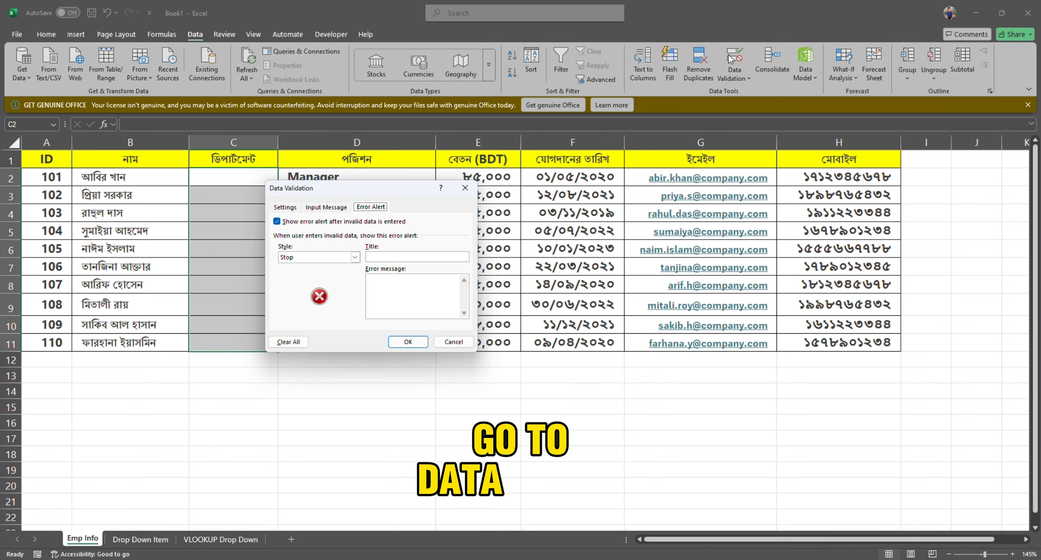
pyautogui.click(285, 207)
pyautogui.click(312, 243)
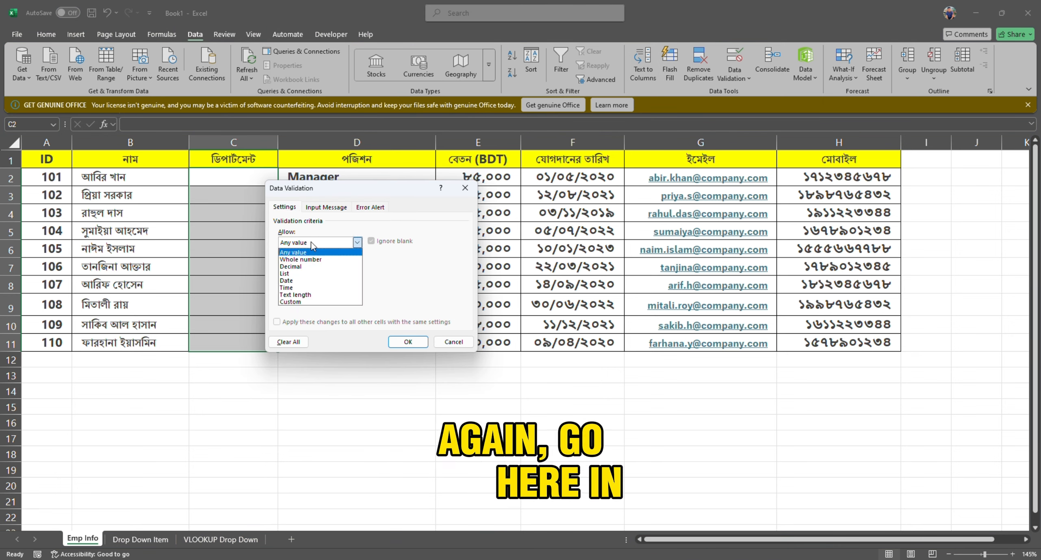
pyautogui.click(287, 273)
pyautogui.click(301, 287)
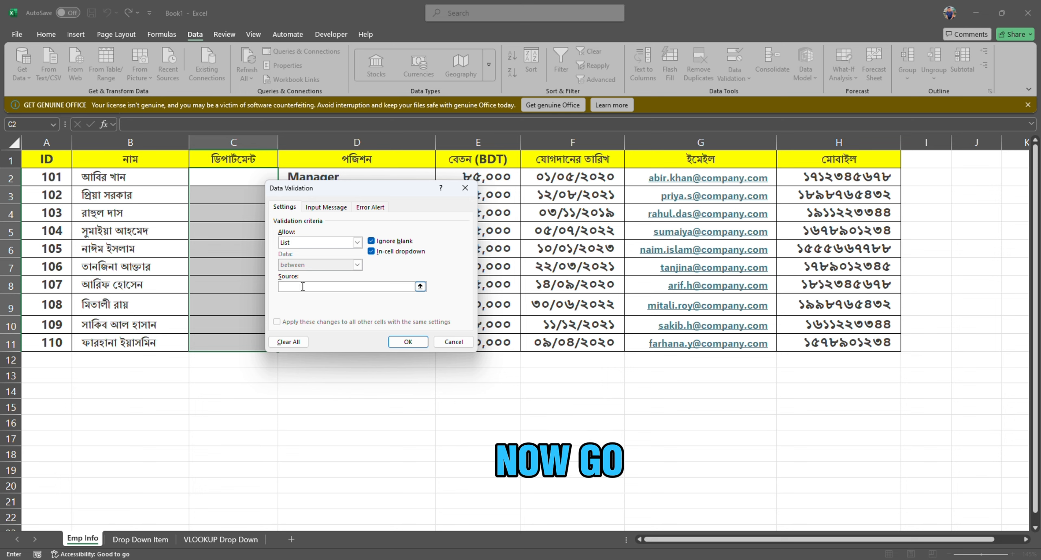
pyautogui.write('=dep')
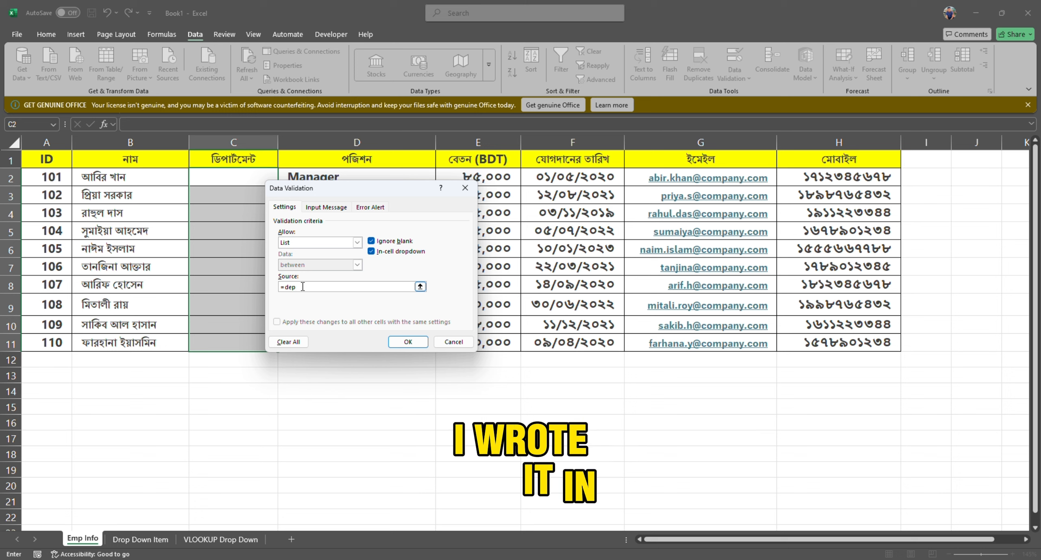
pyautogui.press('Return')
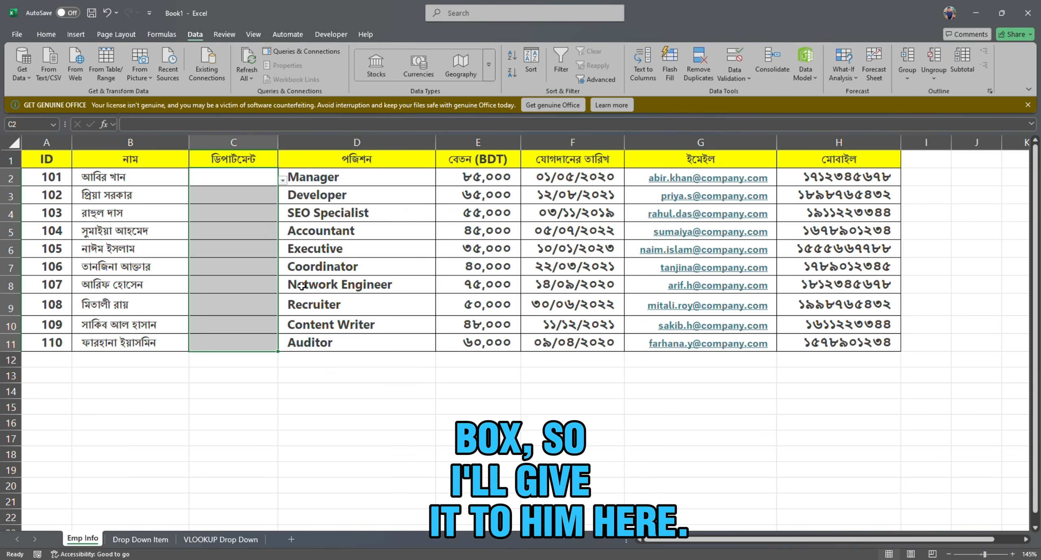
# Choose Marketing for C2 and Operations for C3 from the department dropdown.
pyautogui.click(282, 180)
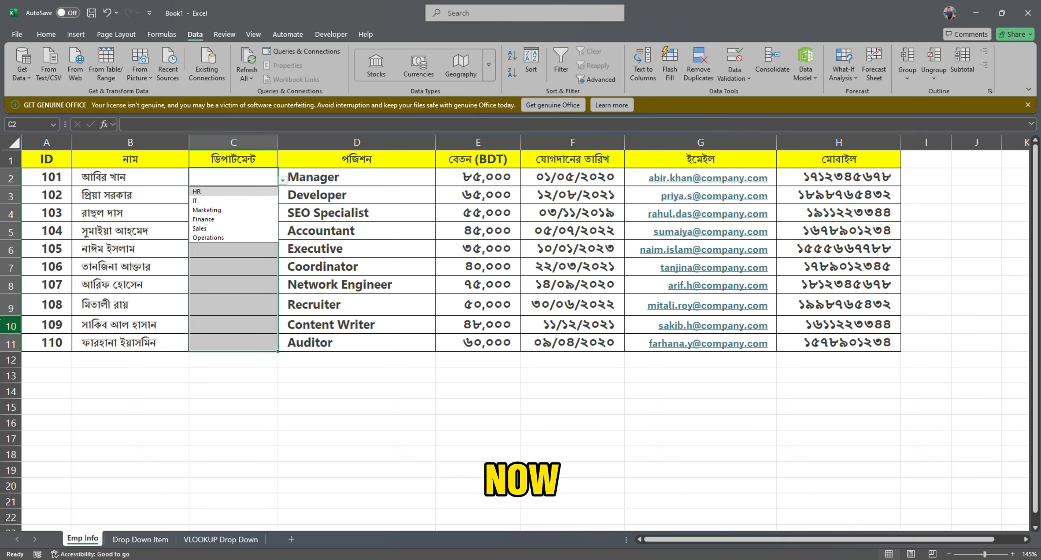
pyautogui.click(196, 209)
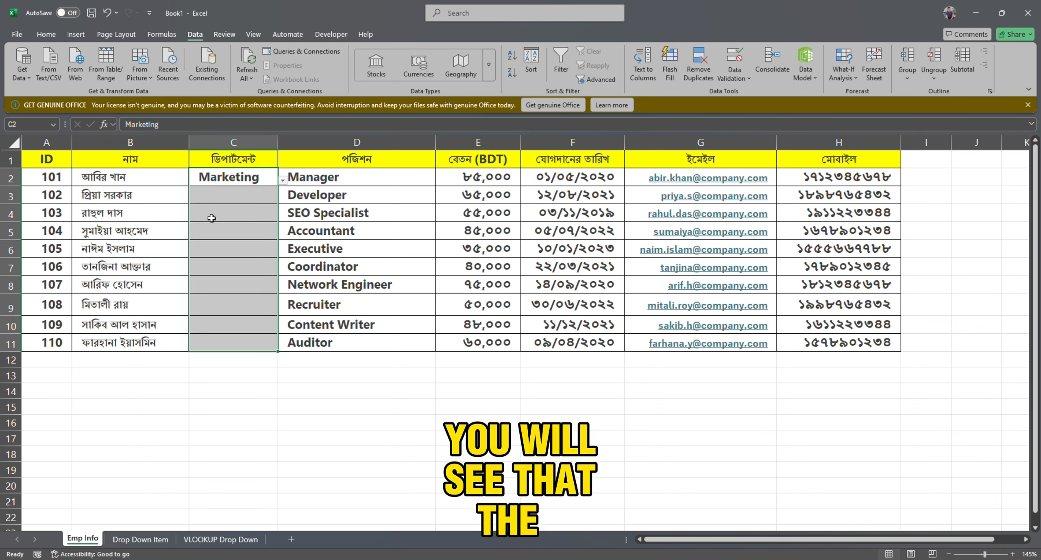
pyautogui.click(215, 202)
pyautogui.click(283, 198)
pyautogui.click(195, 254)
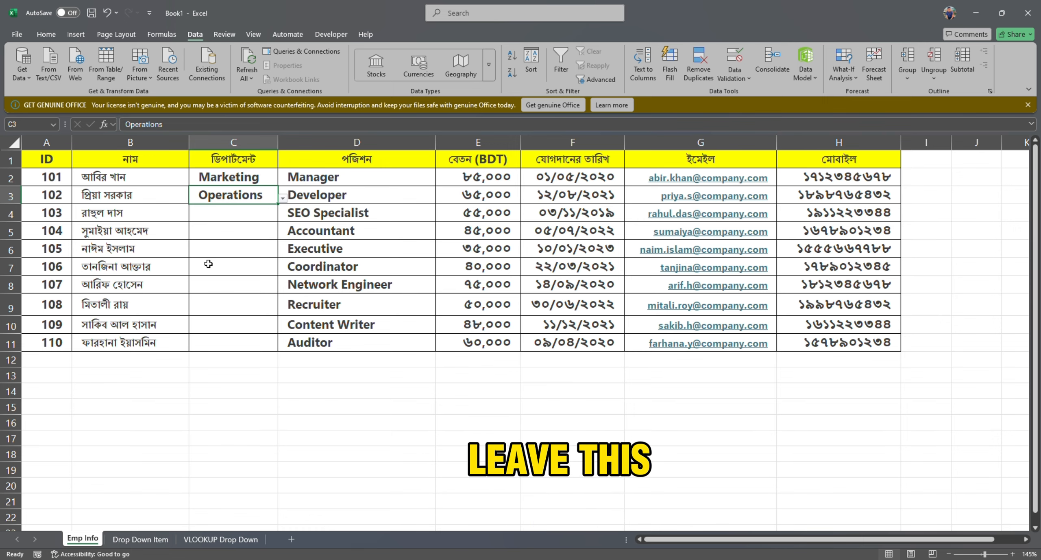
# Begin a VLOOKUP formula in the name cell B2 of the VLOOKUP Drop Down sheet.
pyautogui.click(236, 540)
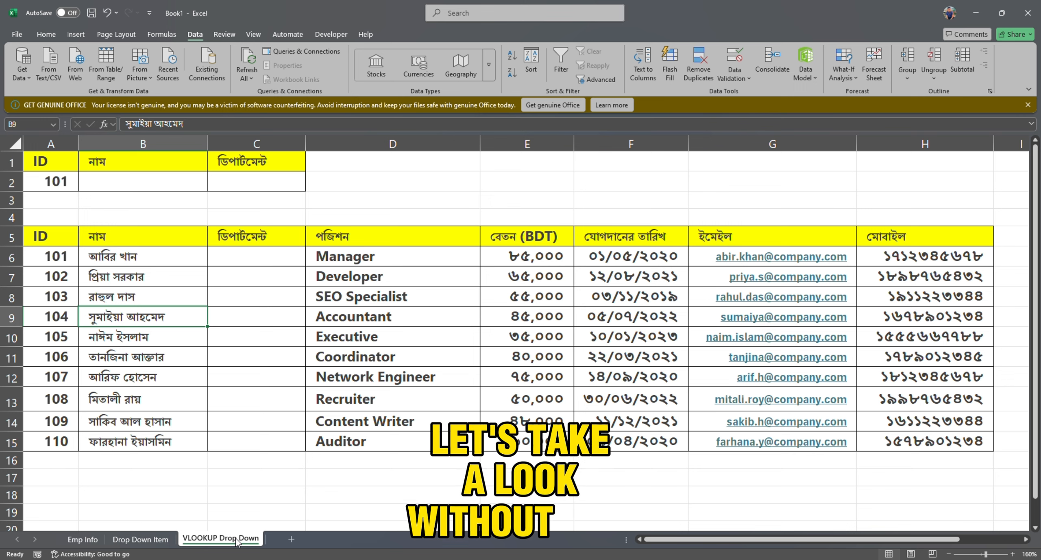
pyautogui.click(122, 181)
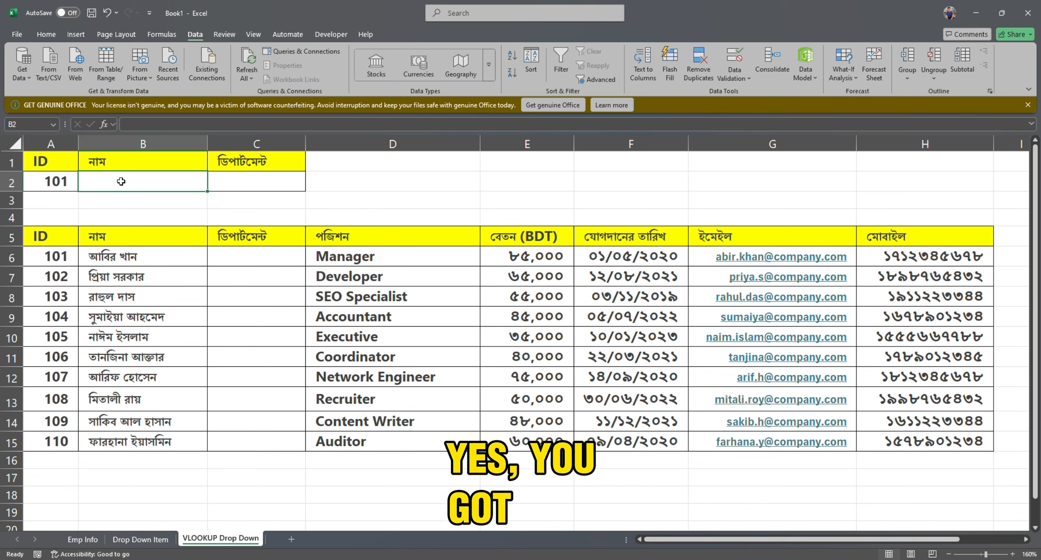
pyautogui.write('=')
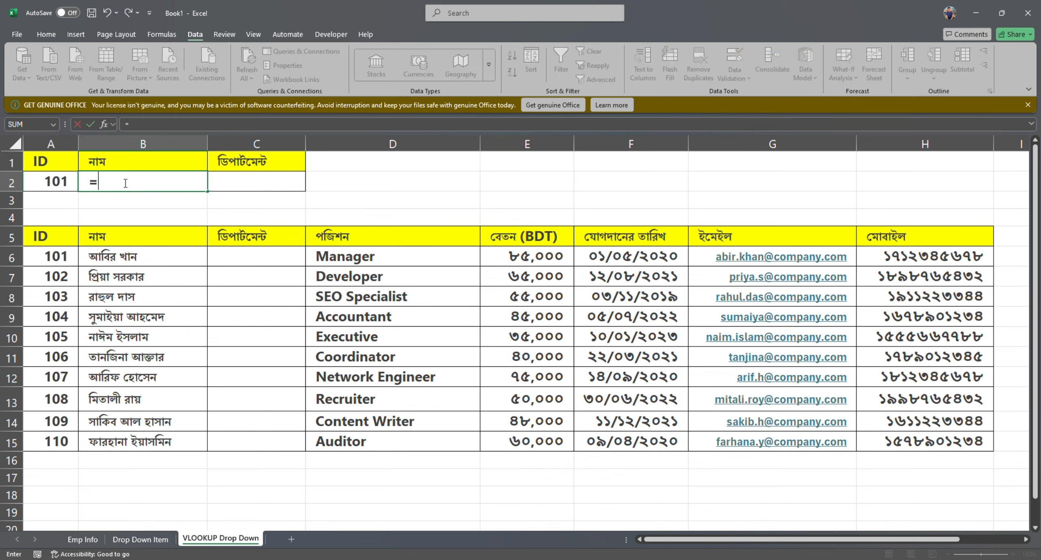
pyautogui.write('vi')
pyautogui.press('BackSpace')
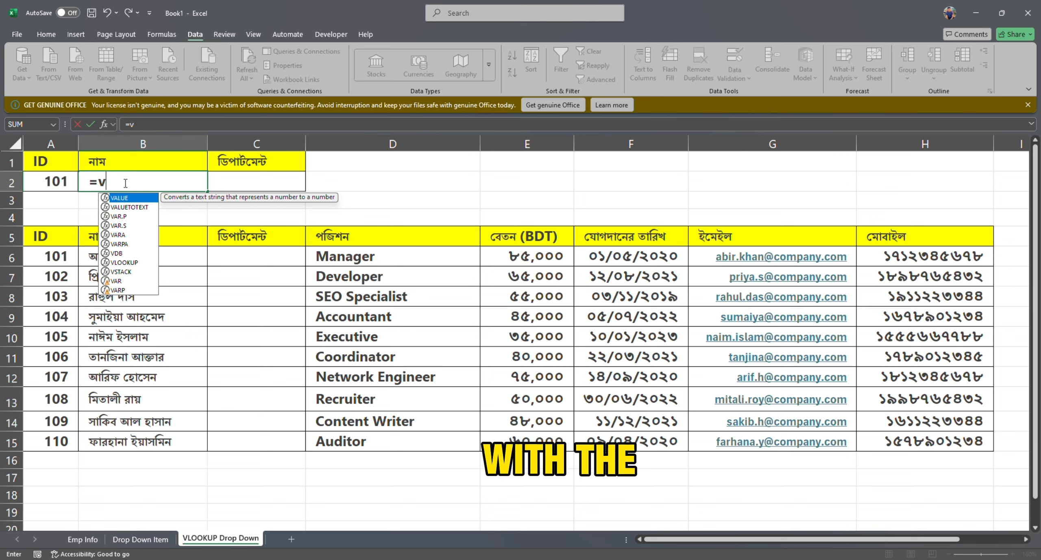
pyautogui.press('Down')
pyautogui.press('Down')
pyautogui.press('Down')
pyautogui.press('Down')
pyautogui.press('Down')
pyautogui.press('Down')
pyautogui.press('Down')
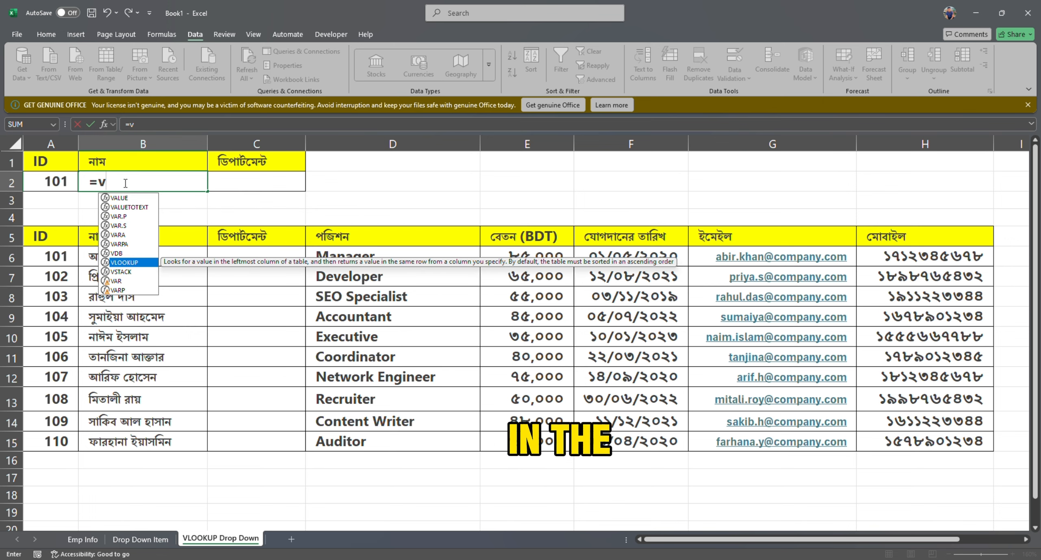
pyautogui.press('Tab')
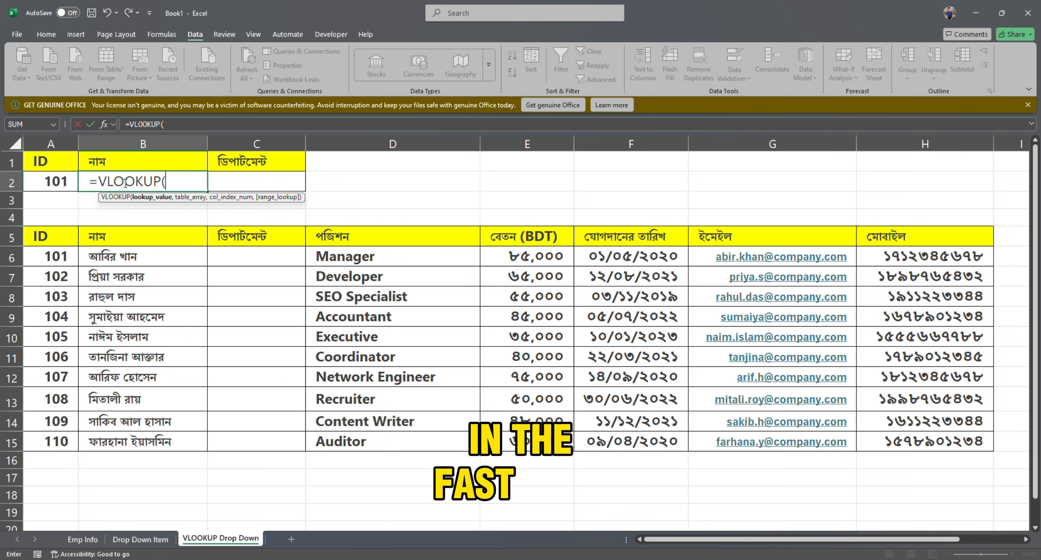
# Complete the VLOOKUP with lookup value A2, table A6:H15, column index 2 and FALSE for an exact match.
pyautogui.click(43, 184)
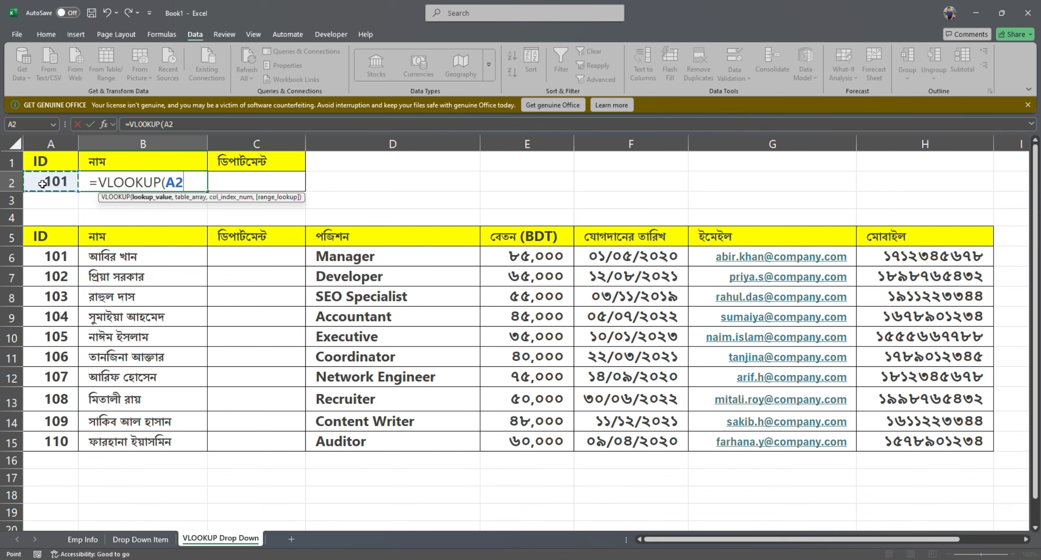
pyautogui.write(',')
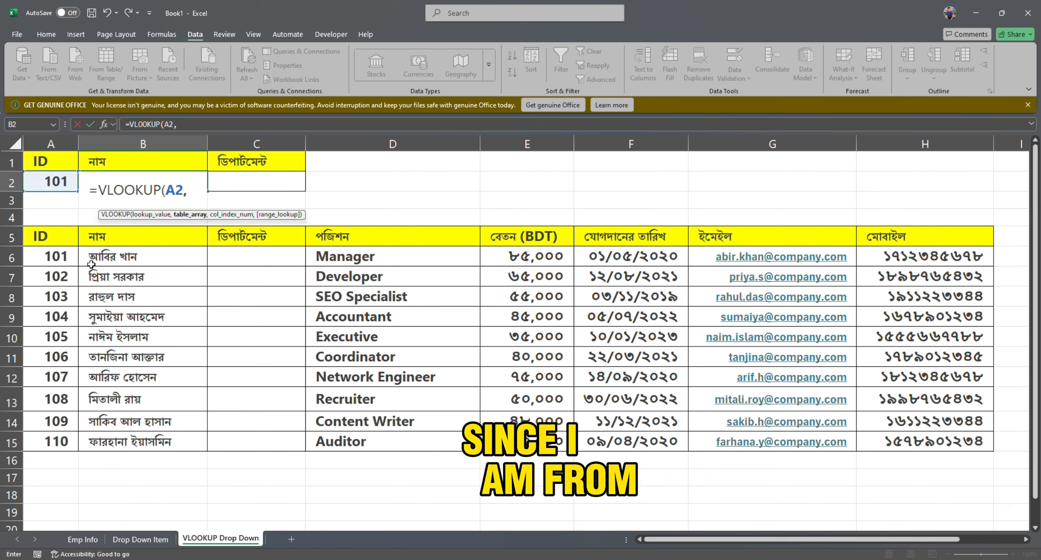
pyautogui.moveTo(91, 264); pyautogui.dragTo(926, 440)
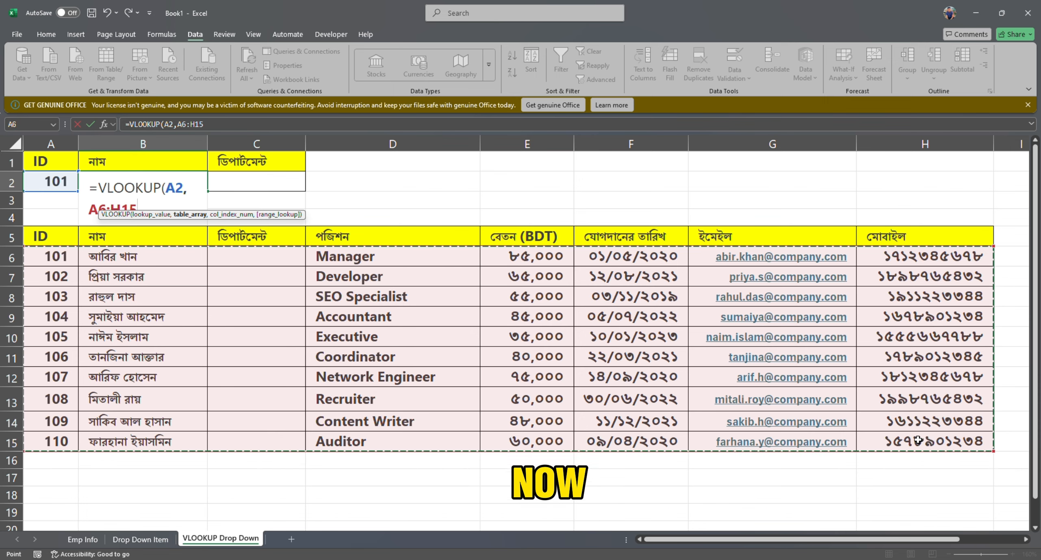
pyautogui.write(',')
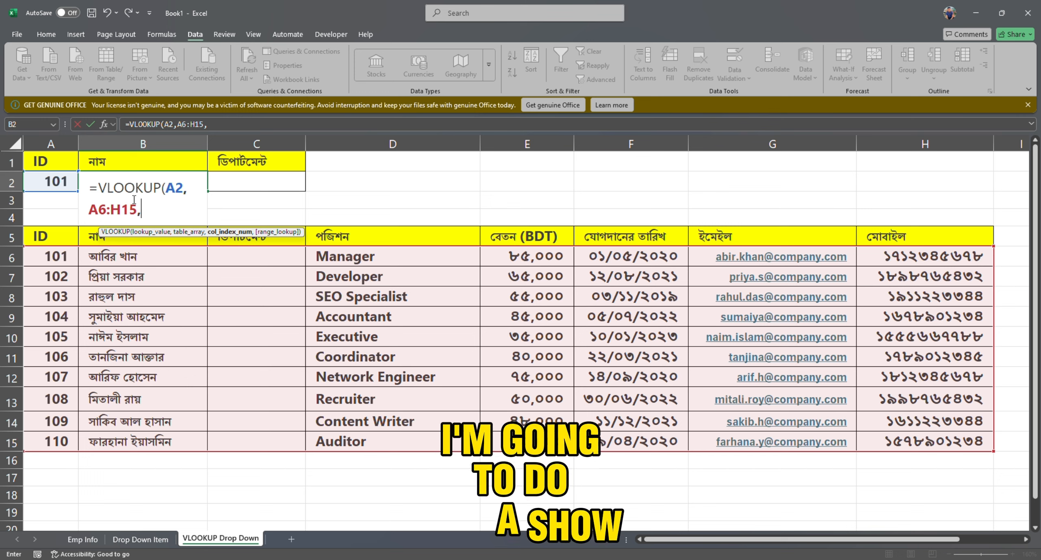
pyautogui.write('2,false')
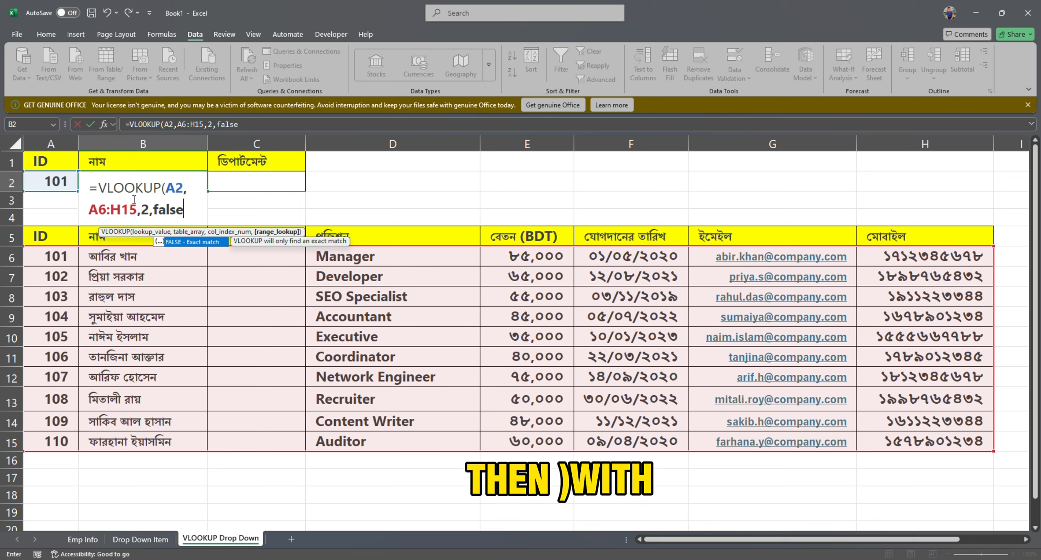
pyautogui.write(')')
pyautogui.press('Return')
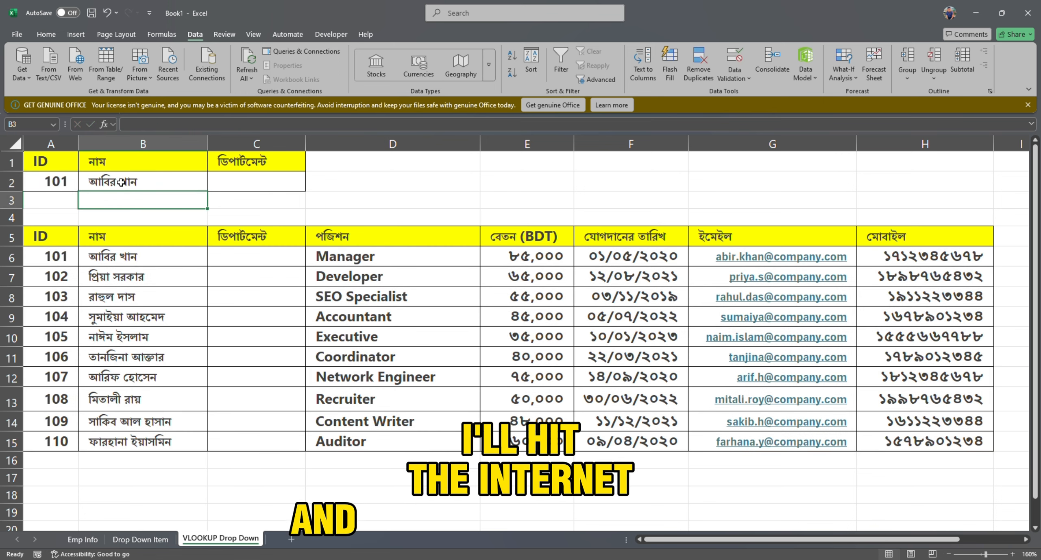
# Enter 108 as the lookup ID in cell A2 to test the name lookup.
pyautogui.click(62, 183)
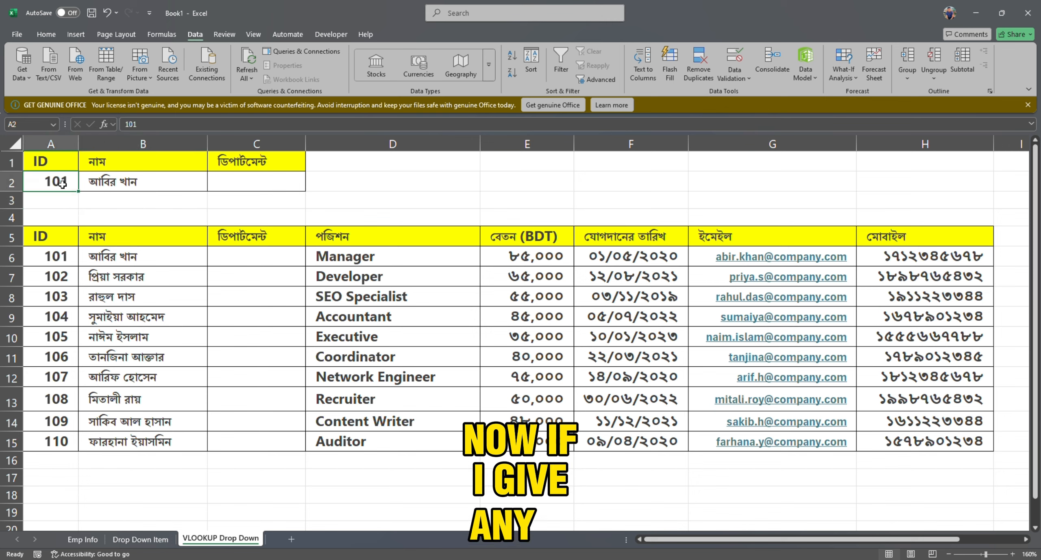
pyautogui.write('1')
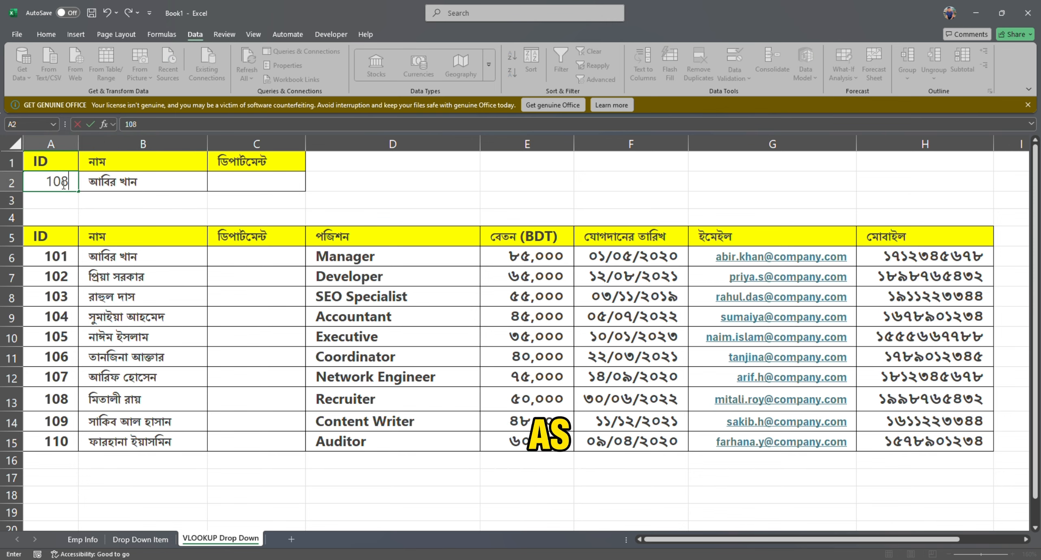
pyautogui.press('Return')
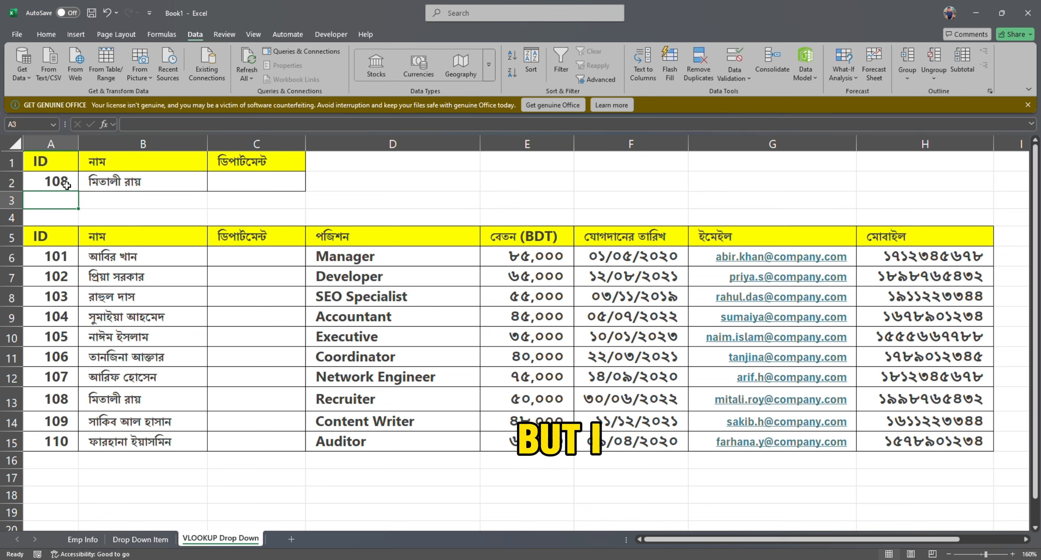
# Clear the lookup ID from cell A2.
pyautogui.click(67, 180)
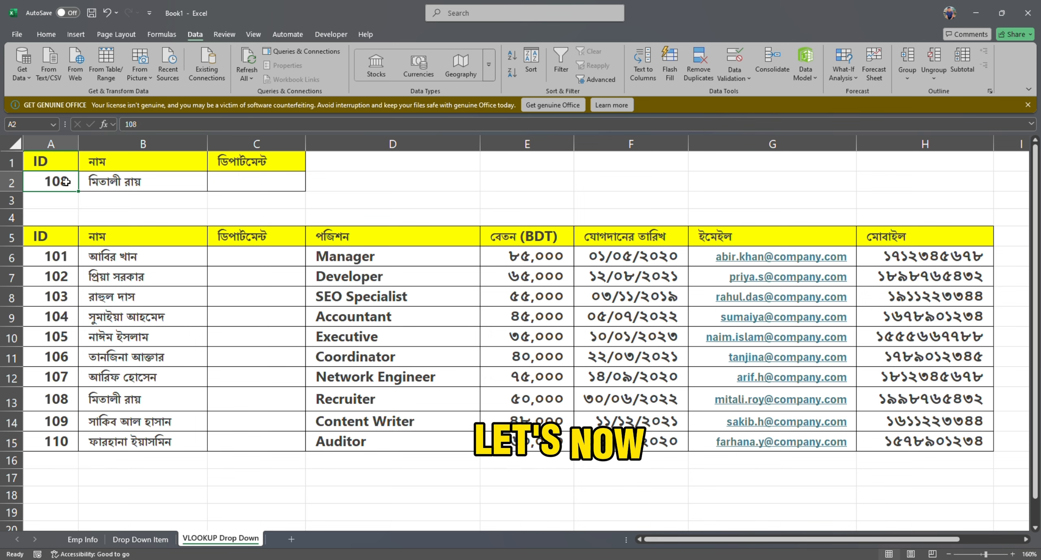
pyautogui.press('Down')
pyautogui.press('Down')
pyautogui.click(66, 184)
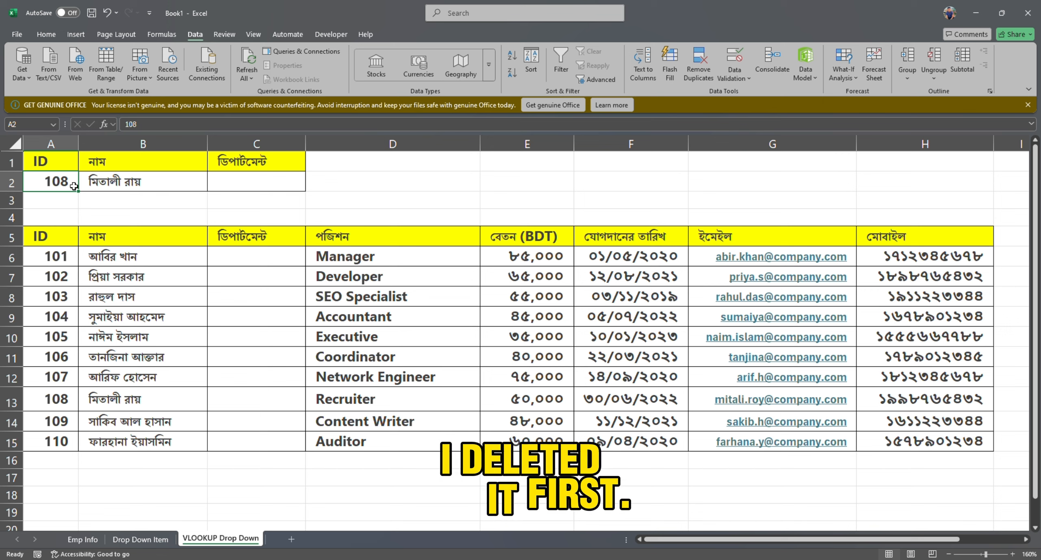
pyautogui.press('Delete')
pyautogui.click(91, 210)
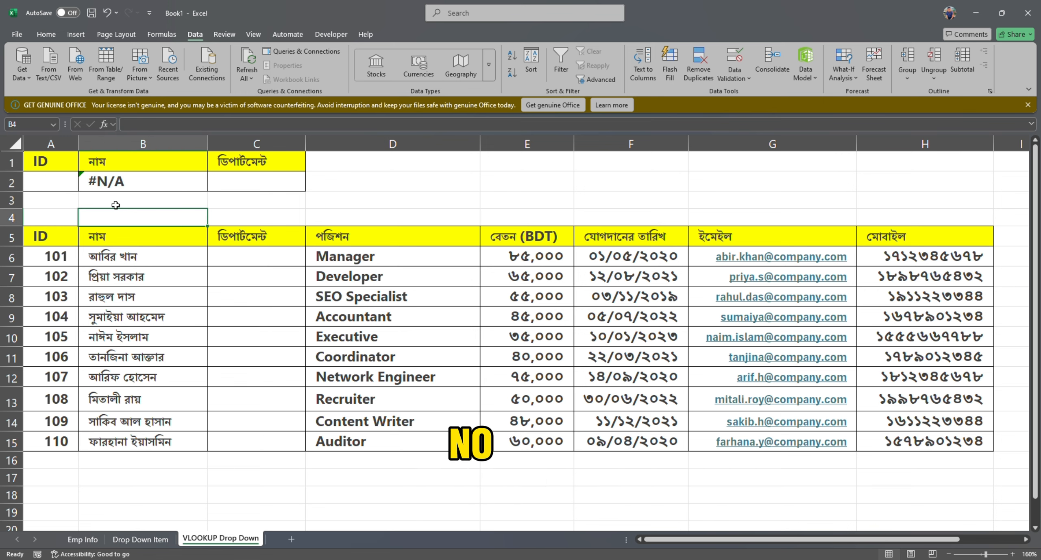
# Define the named range Emp_ID for the employee IDs in A6:A15.
pyautogui.click(49, 181)
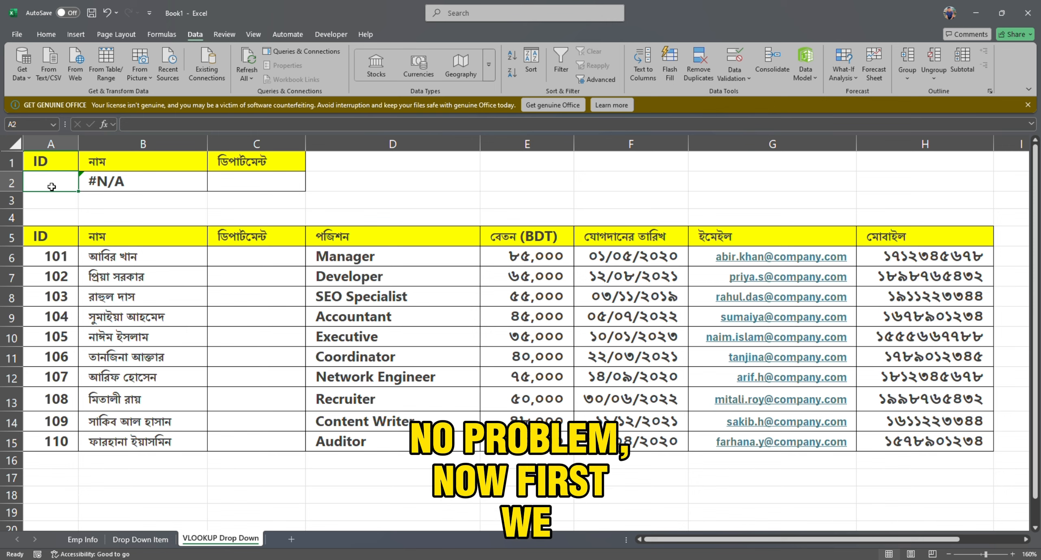
pyautogui.moveTo(47, 265); pyautogui.dragTo(52, 439)
pyautogui.click(37, 124)
pyautogui.write('Emp_ID')
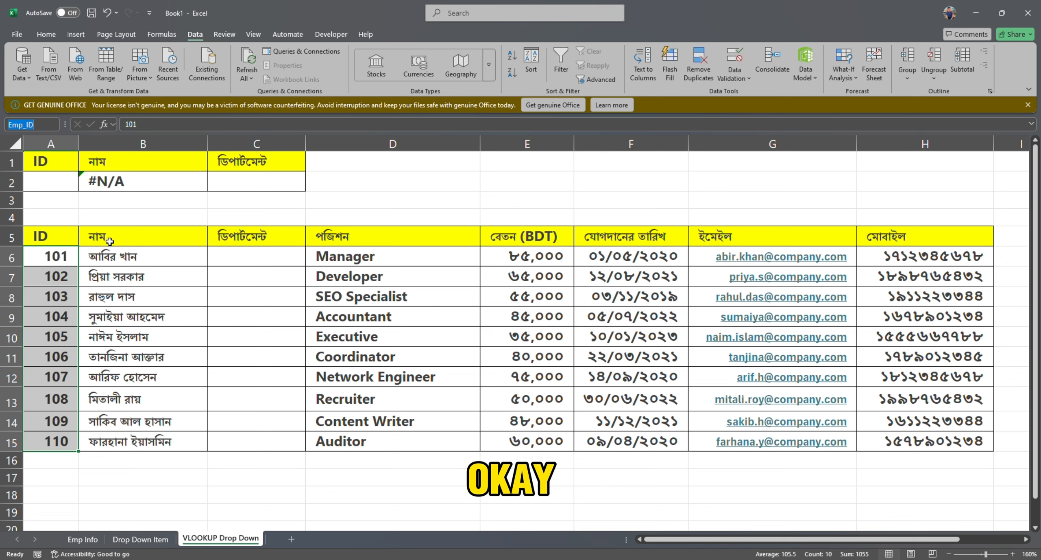
# Apply List data validation to the lookup cell A2 with =Emp_ID as its source.
pyautogui.click(50, 184)
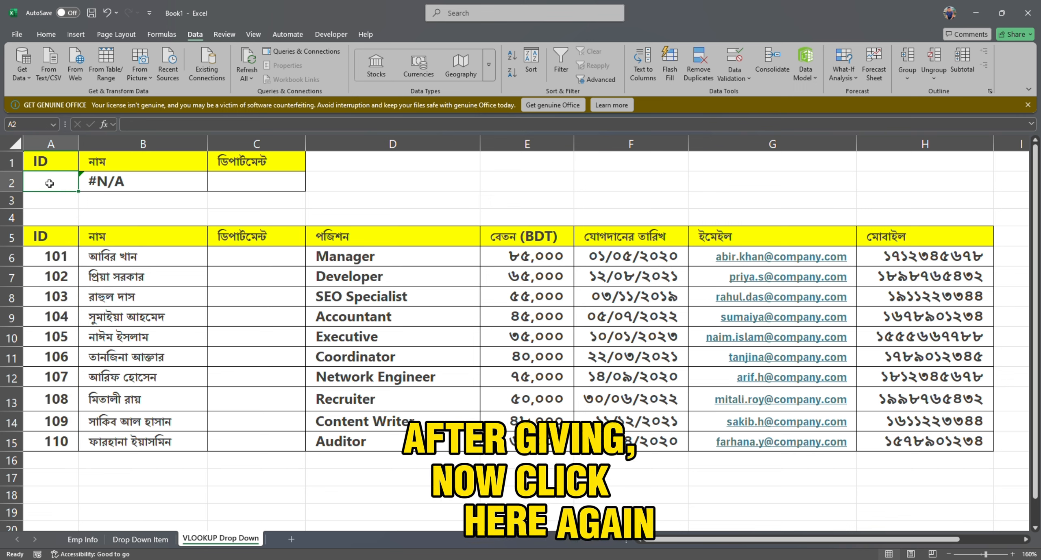
pyautogui.click(735, 57)
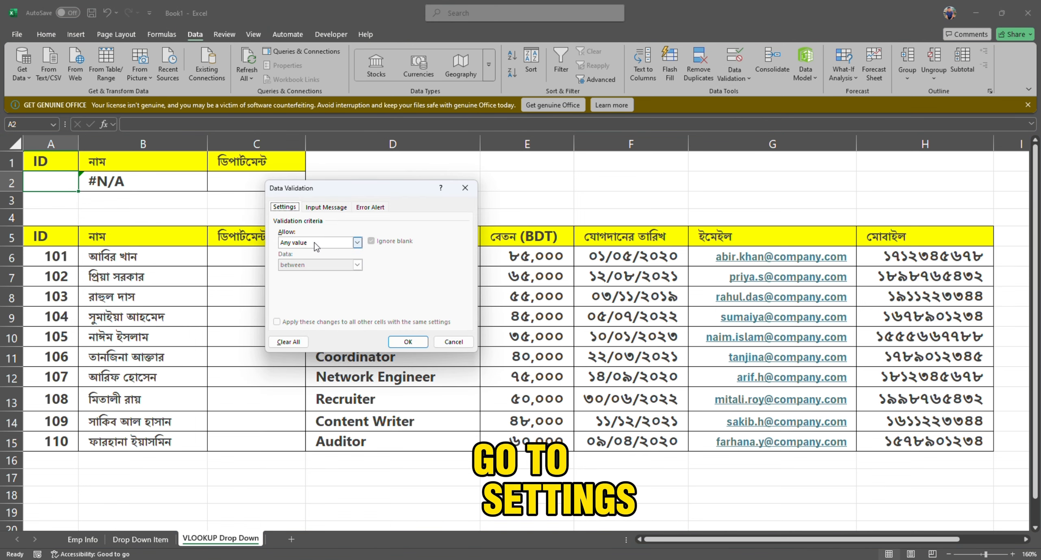
pyautogui.click(297, 243)
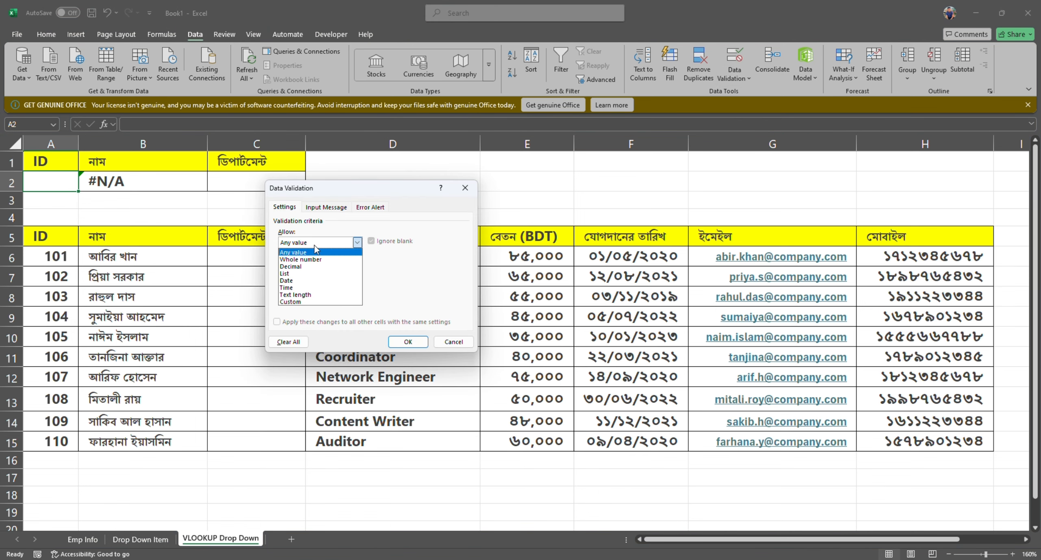
pyautogui.click(301, 274)
pyautogui.click(303, 287)
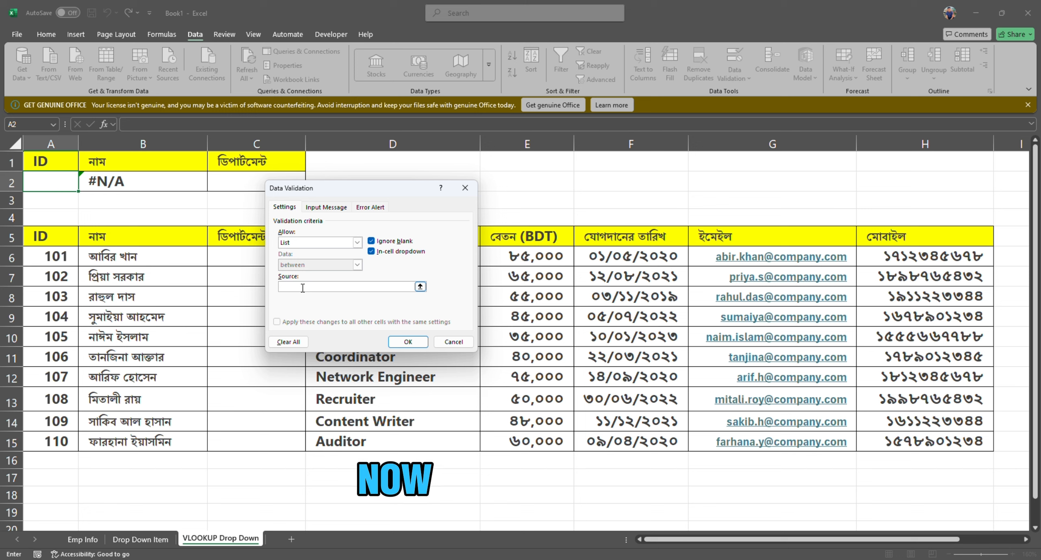
pyautogui.write('=')
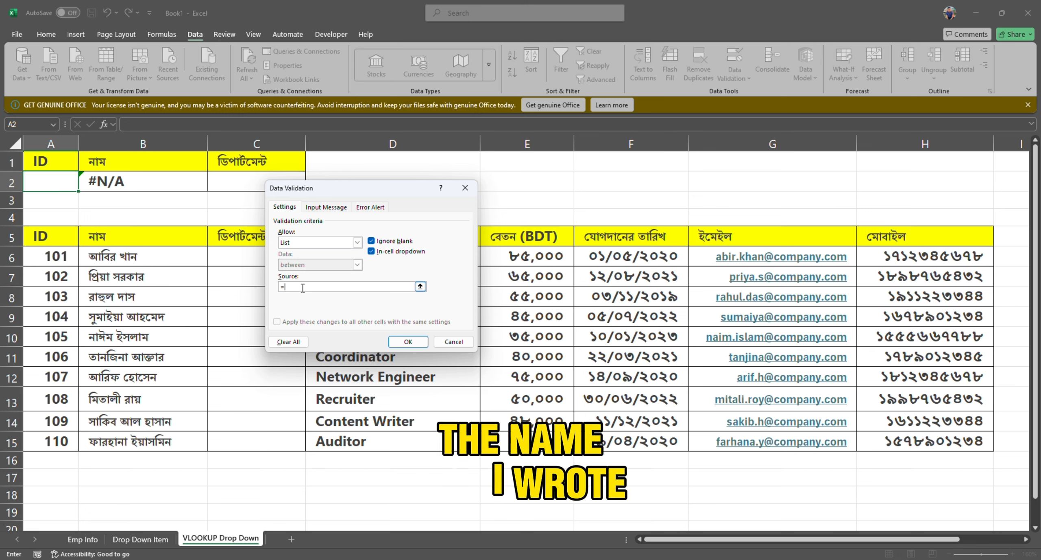
pyautogui.write('Emp_ID')
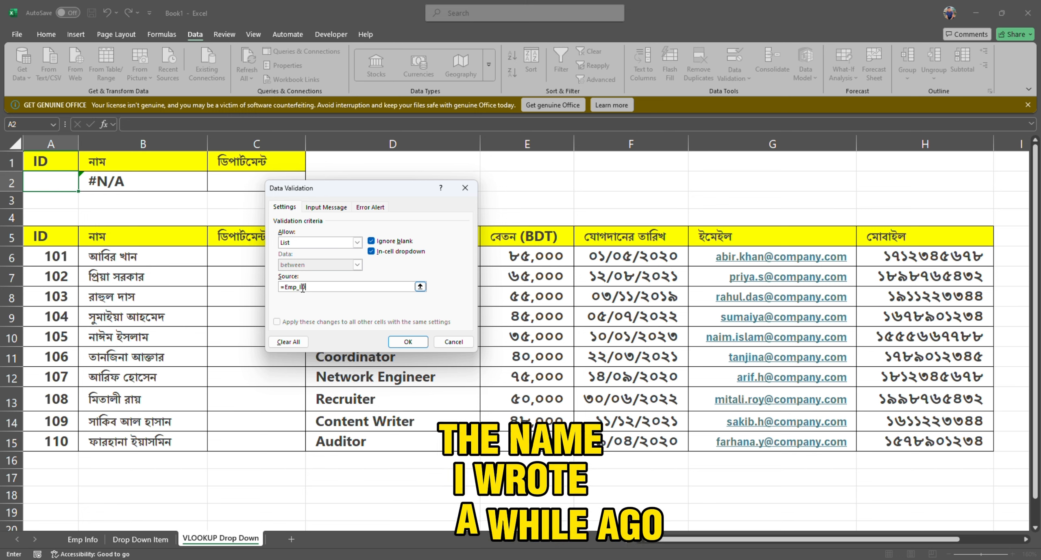
pyautogui.click(409, 342)
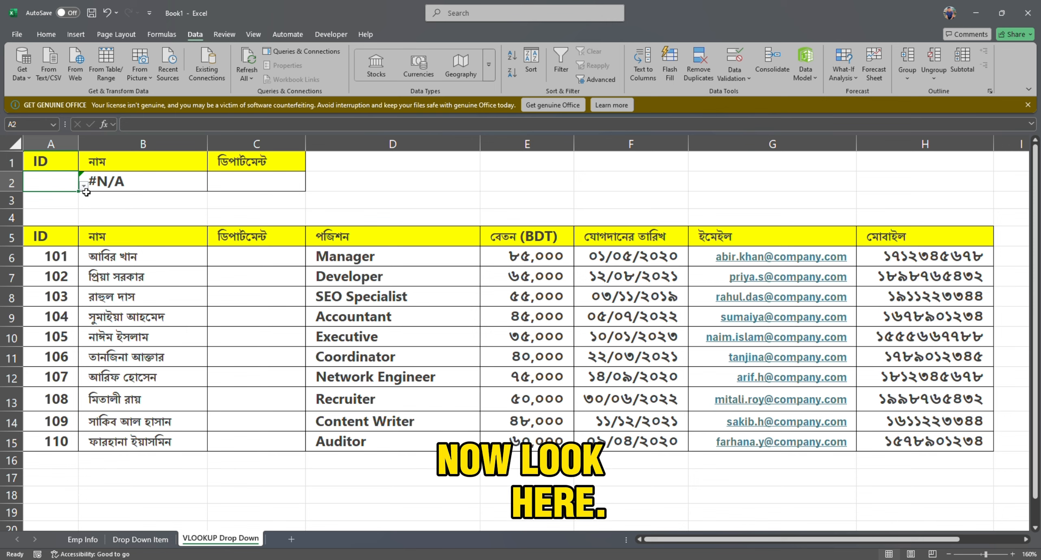
# Test the ID dropdown in A2 by choosing 107 and then 109.
pyautogui.click(84, 186)
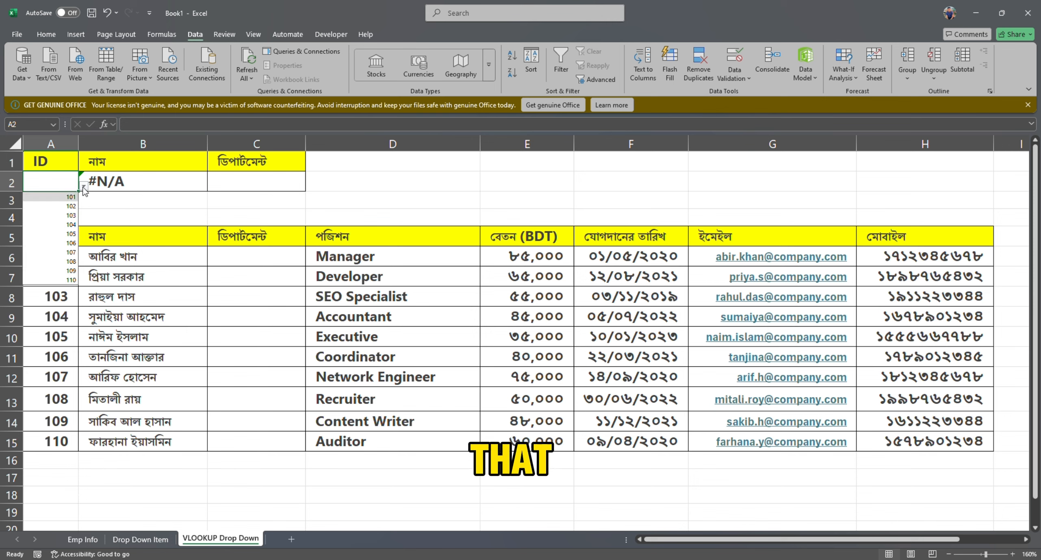
pyautogui.click(71, 252)
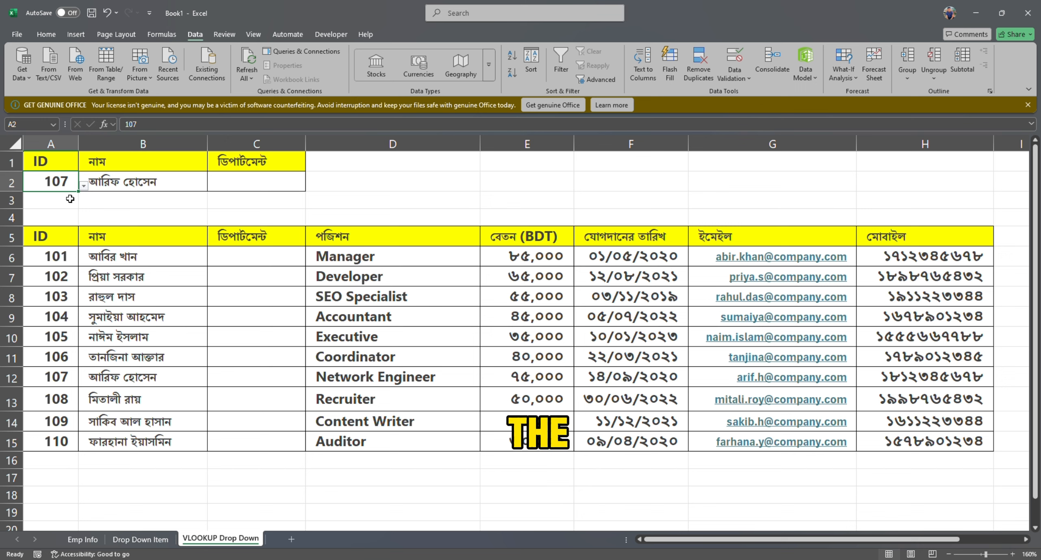
pyautogui.click(84, 186)
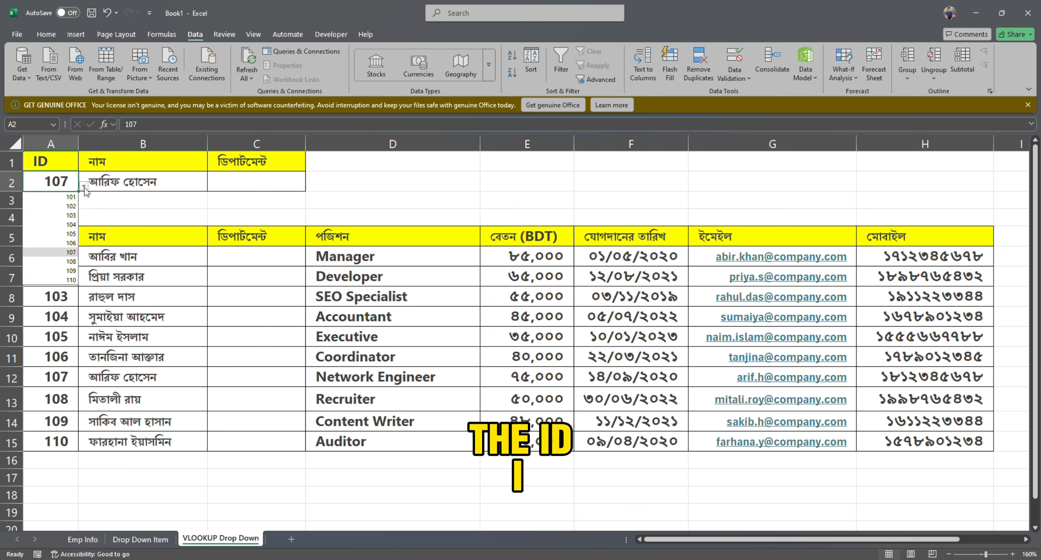
pyautogui.click(71, 271)
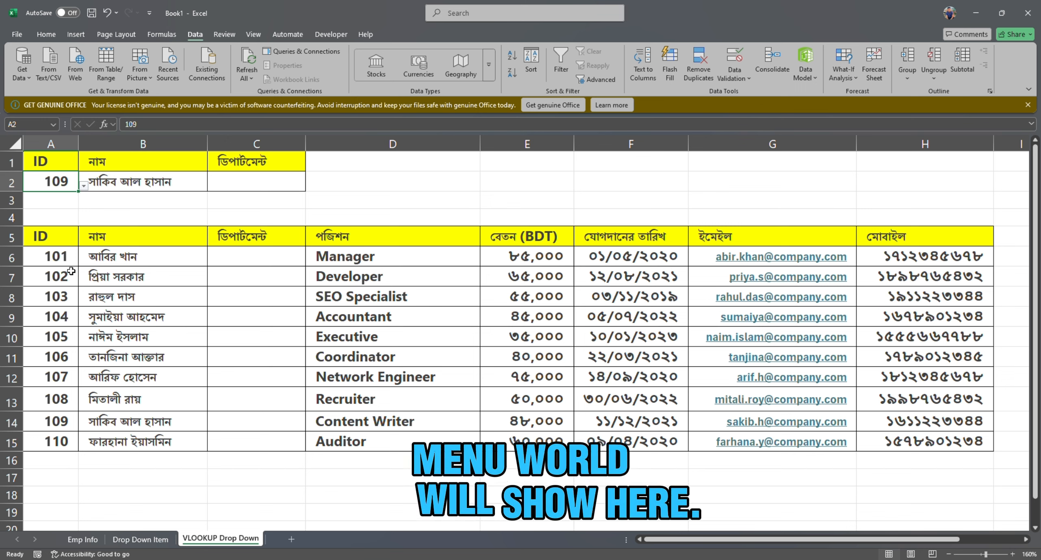